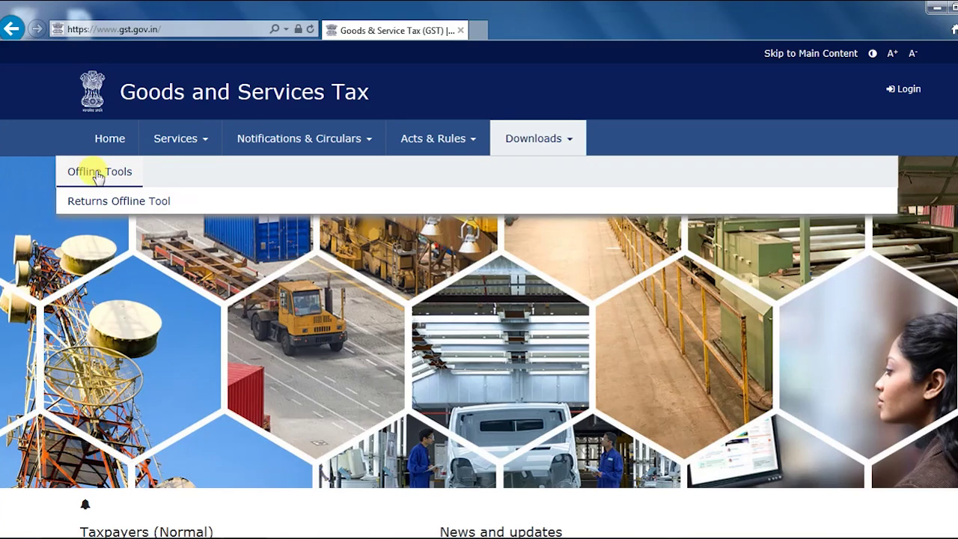
Step: Download gst_offline_tool.zip from the GST portal's Returns Offline Tool page, confirming the download and saving the file
click(96, 200)
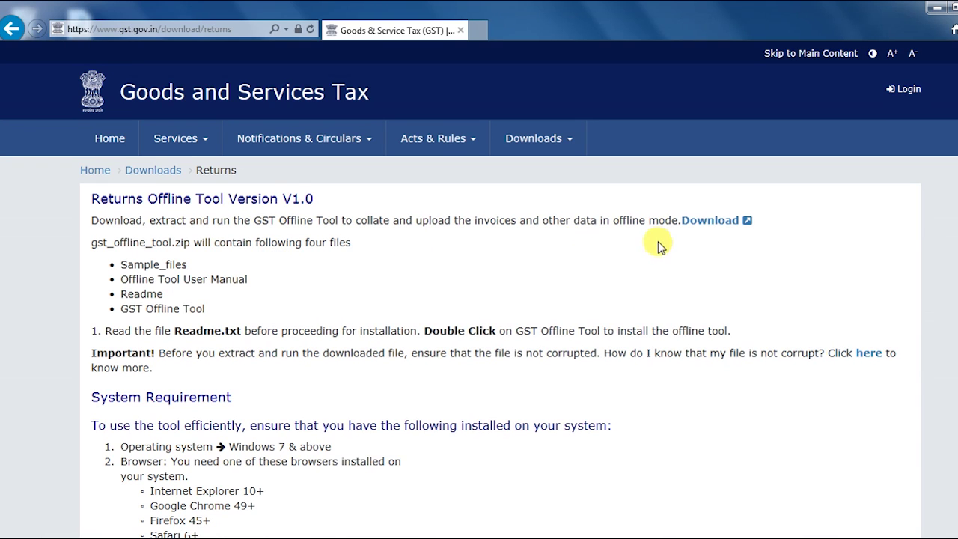
click(706, 226)
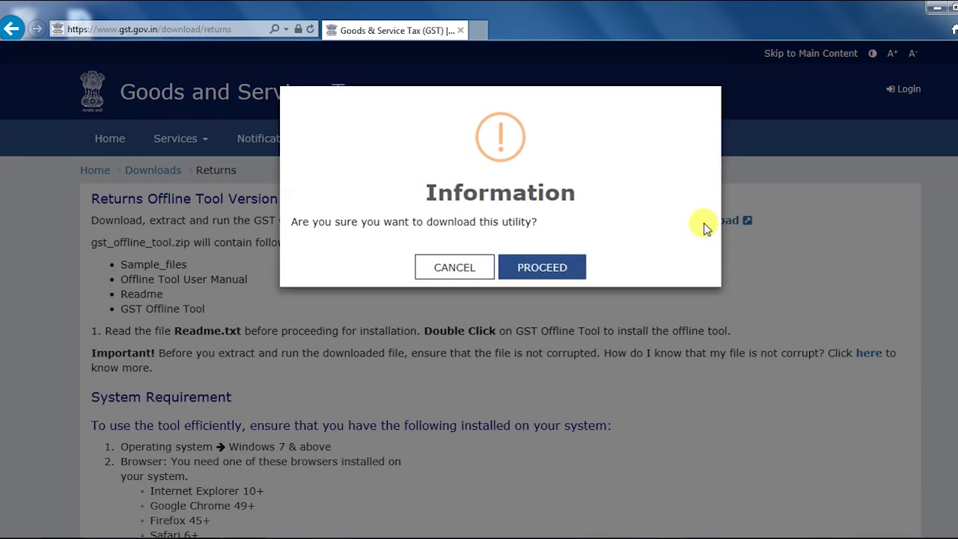
click(563, 275)
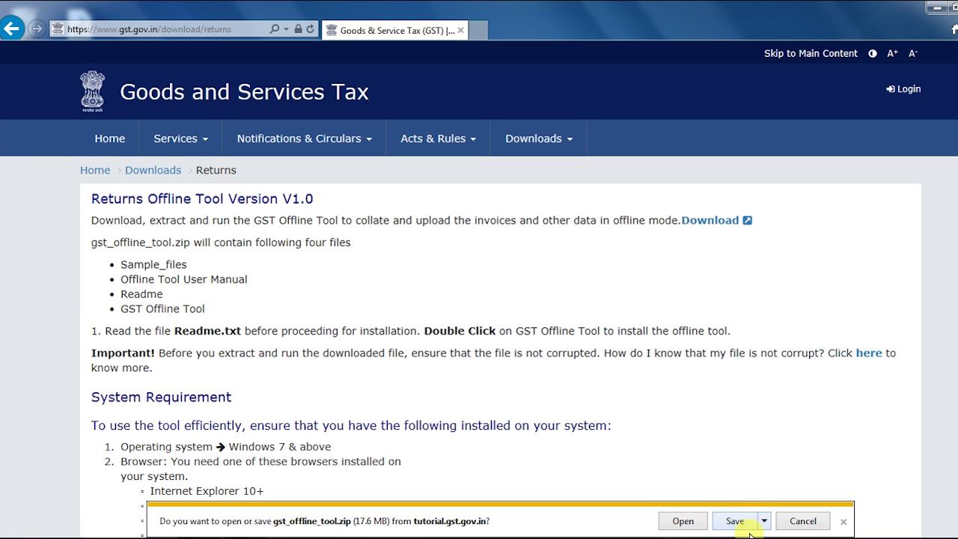
click(765, 522)
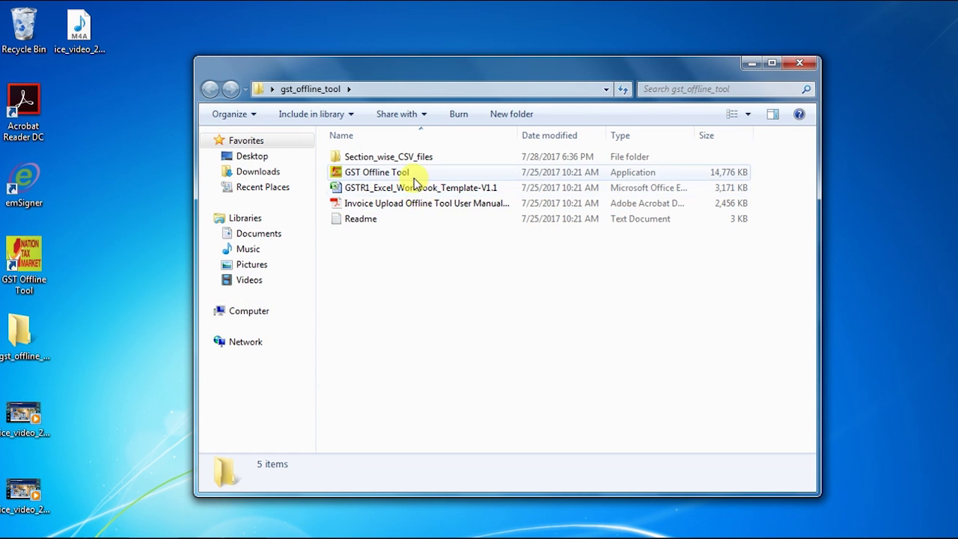
Step: Look into the Section_wise_CSV_files folder and run the GST Offline Tool application from the extracted gst_offline_tool folder
double_click(406, 157)
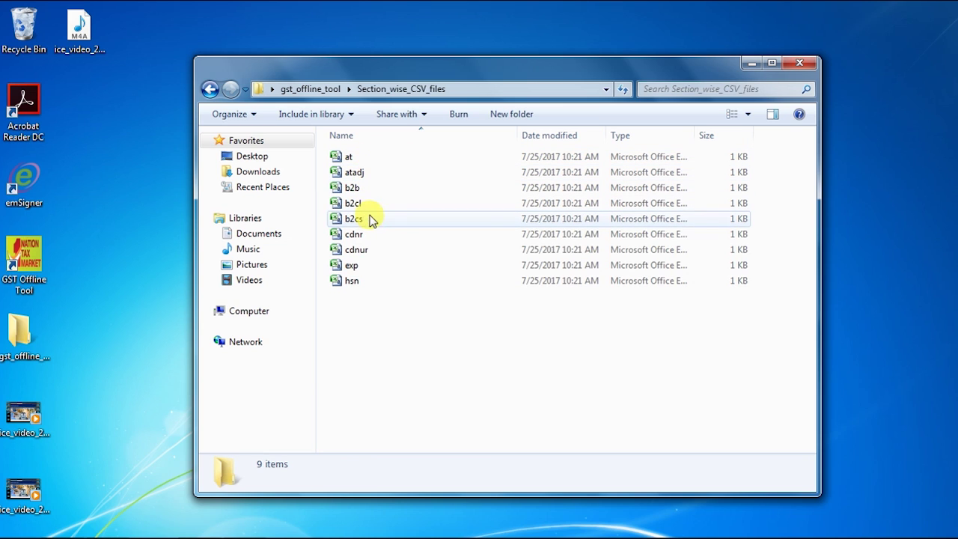
click(209, 89)
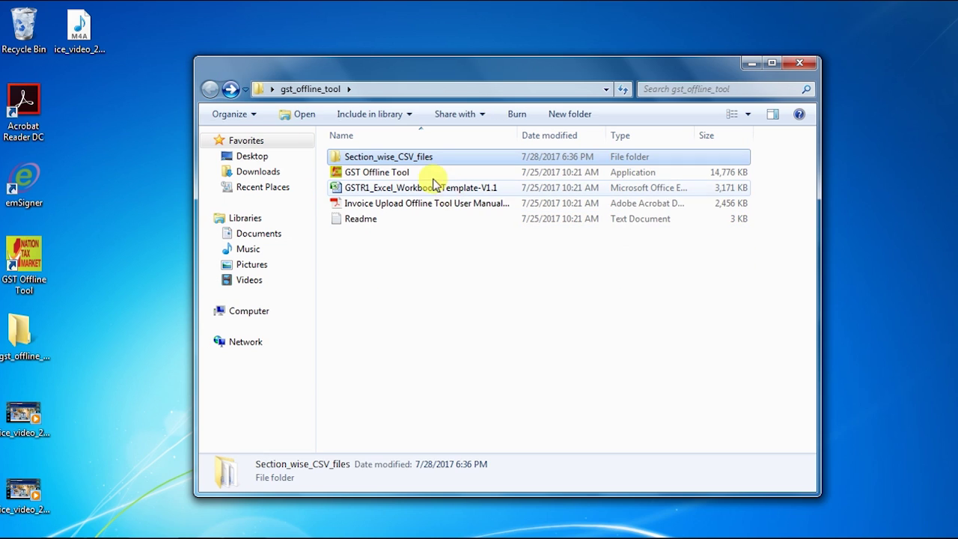
double_click(390, 178)
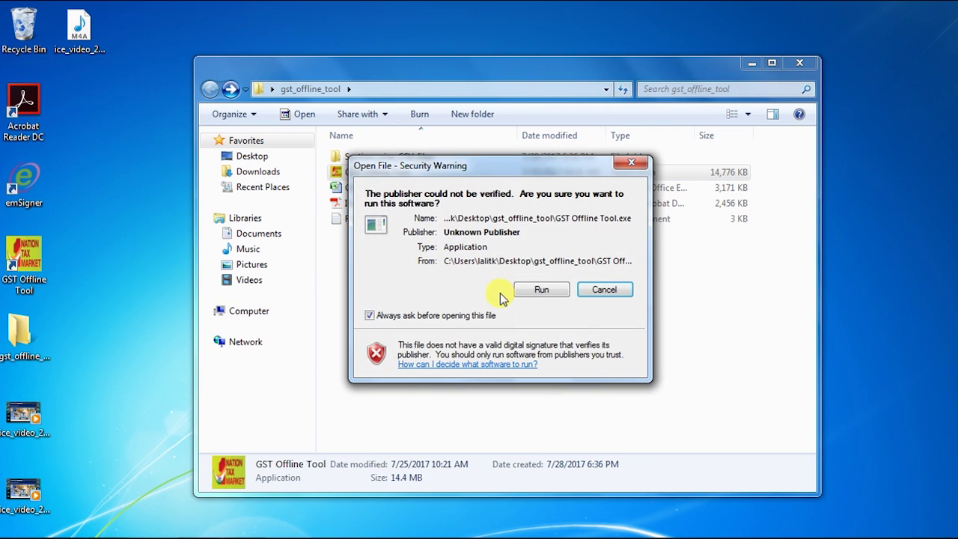
click(543, 295)
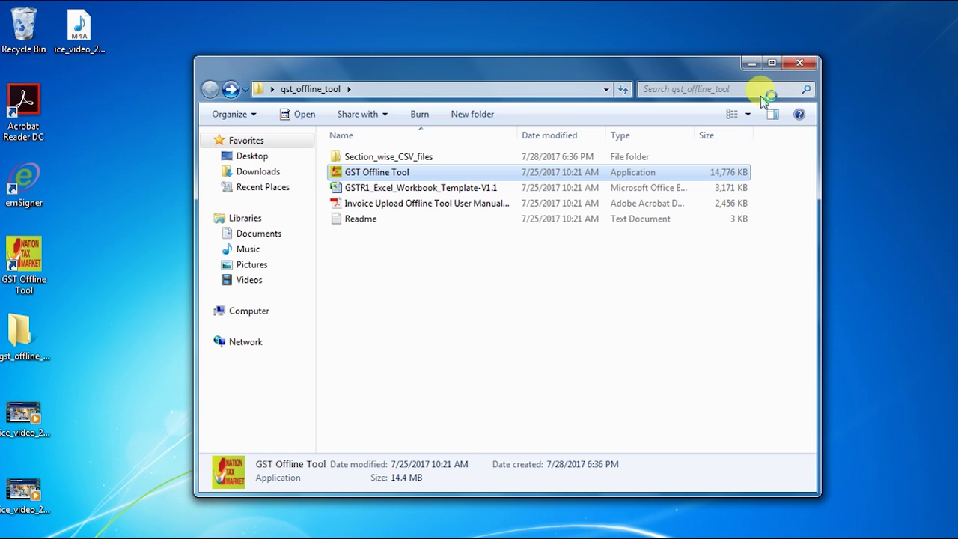
click(799, 63)
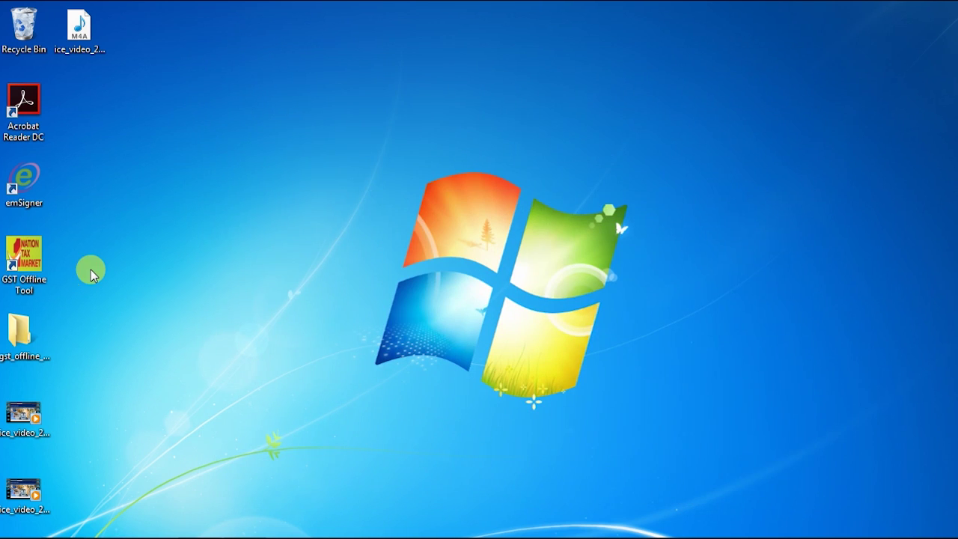
Step: Launch the installed GST Offline Tool from the desktop
click(31, 263)
double_click(32, 263)
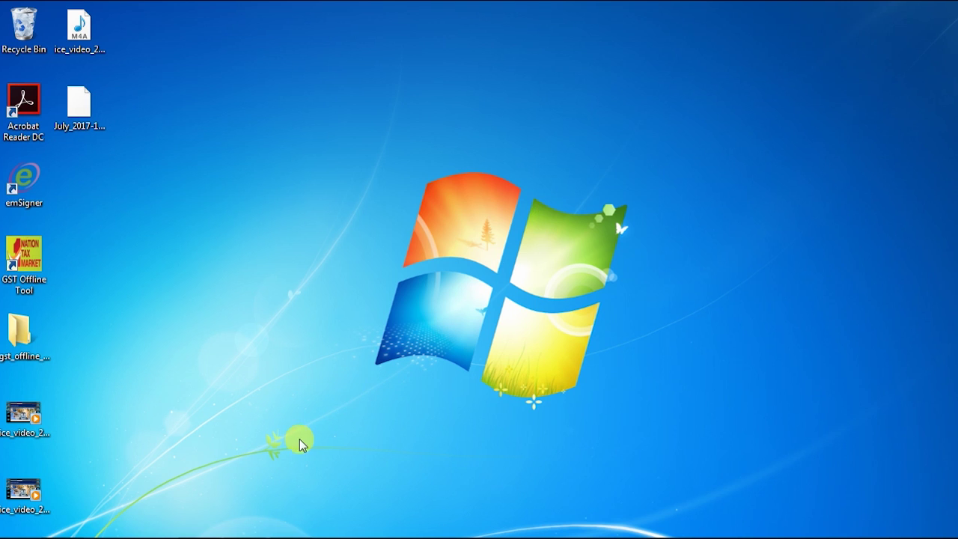
Step: Open the GSTR1_Excel_Workbook_Template-V1.1 workbook from the gst_offline_tool folder in Excel and read through its Help Instruction sheet
double_click(25, 341)
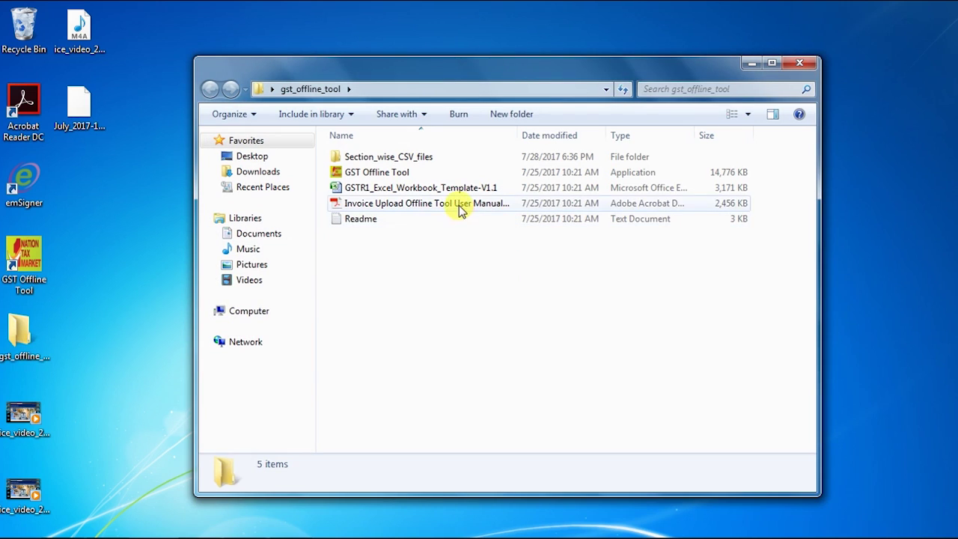
double_click(458, 189)
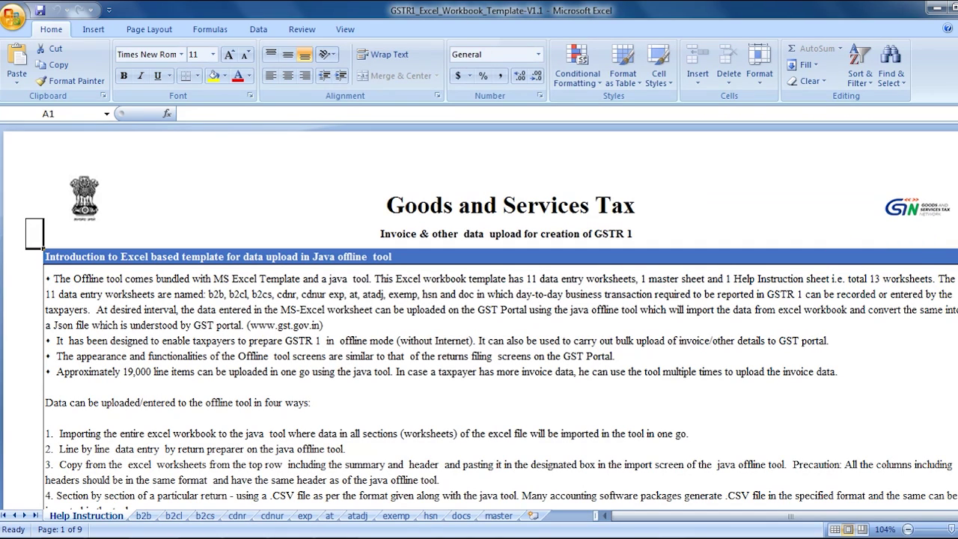
drag(955, 134, 955, 181)
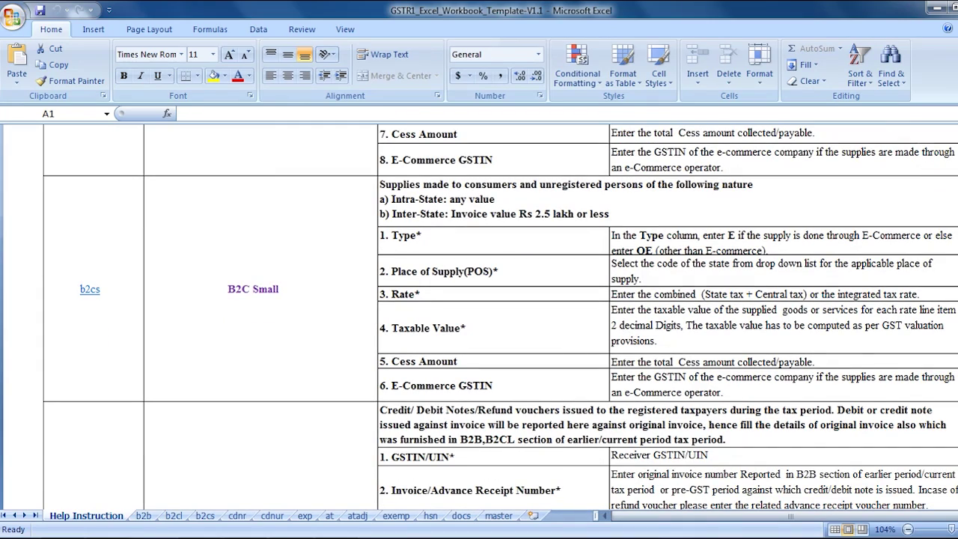
drag(955, 232, 955, 252)
Step: Examine the b2b sheet's columns one by one in the first data row, from recipient GSTIN and invoice number to cess amount
click(143, 515)
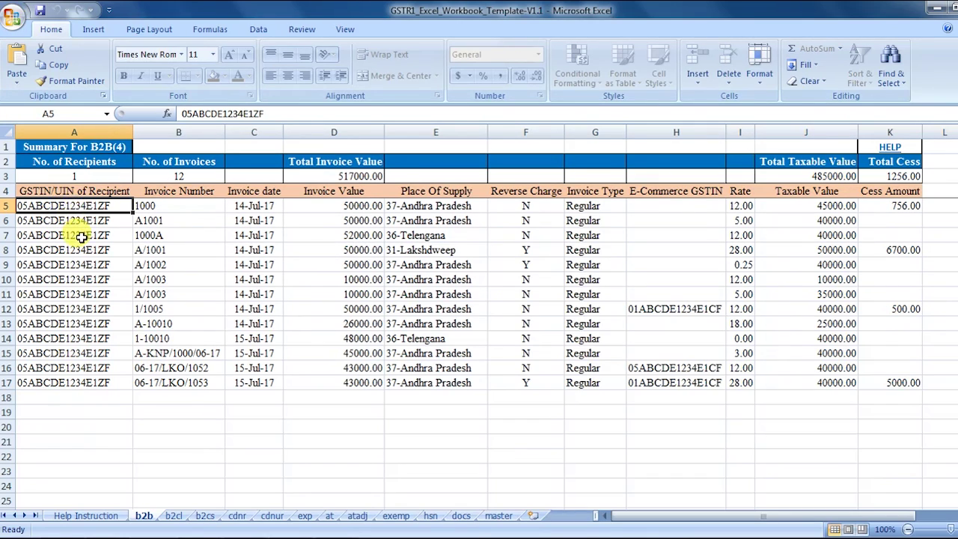
click(178, 207)
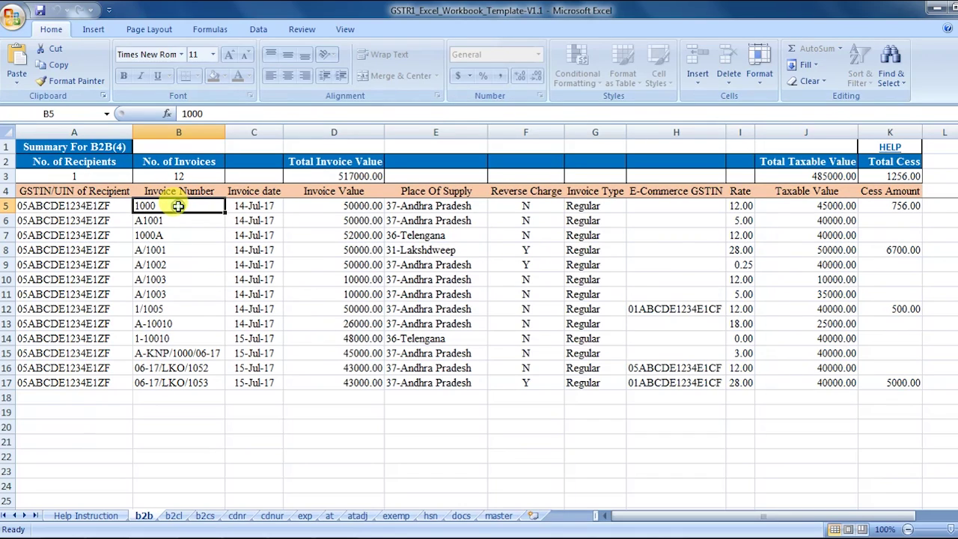
click(256, 210)
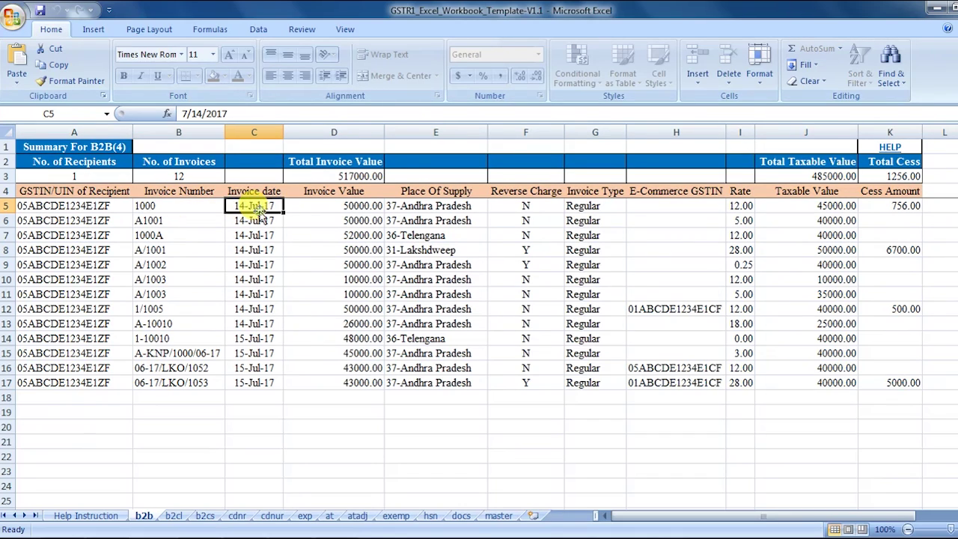
click(344, 210)
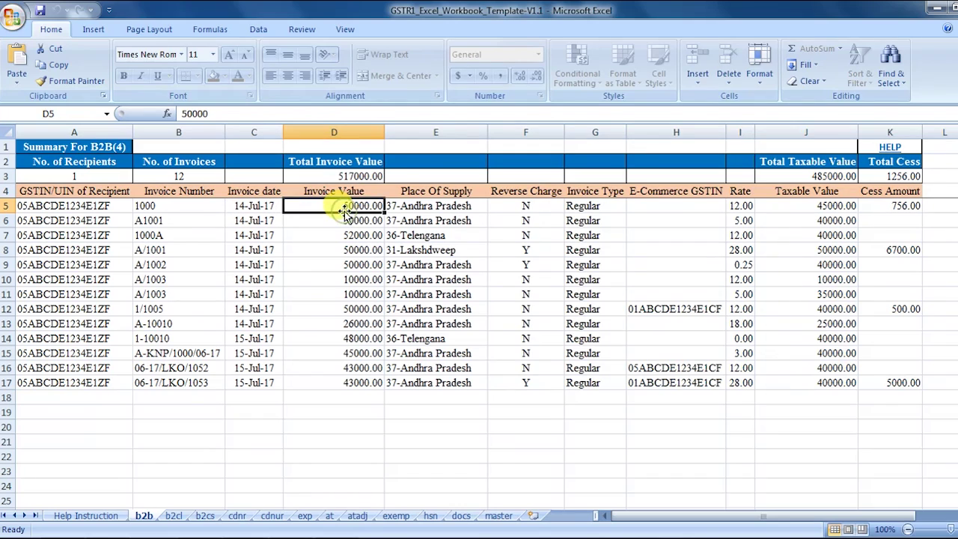
click(425, 206)
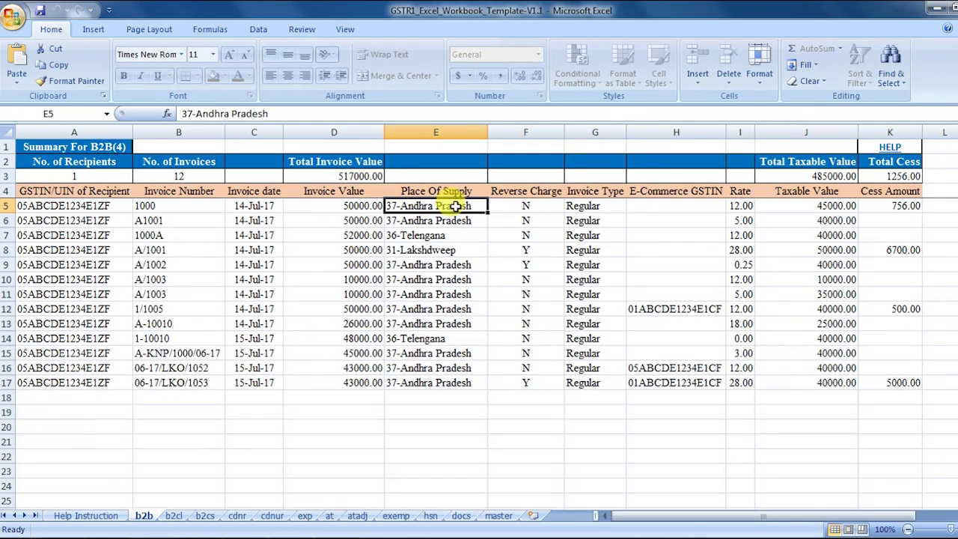
click(525, 207)
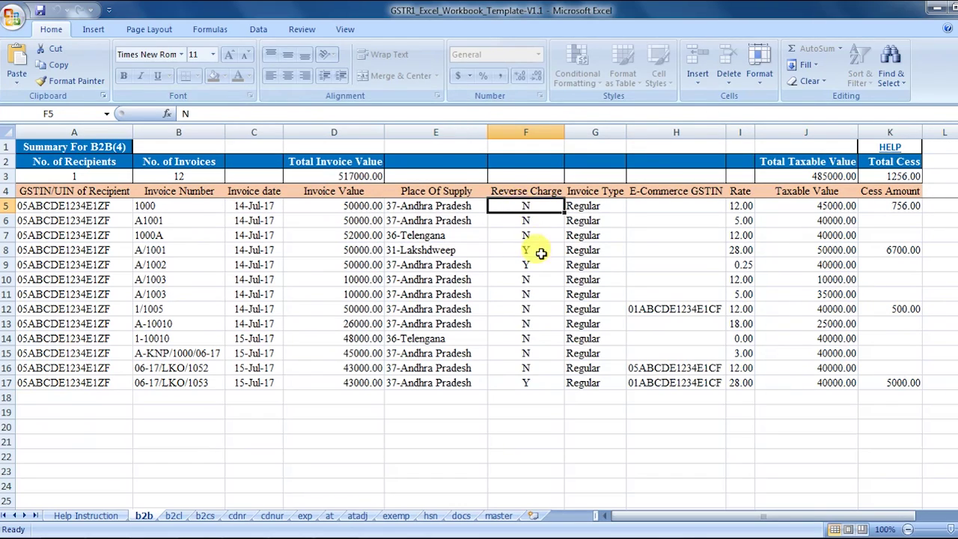
click(598, 207)
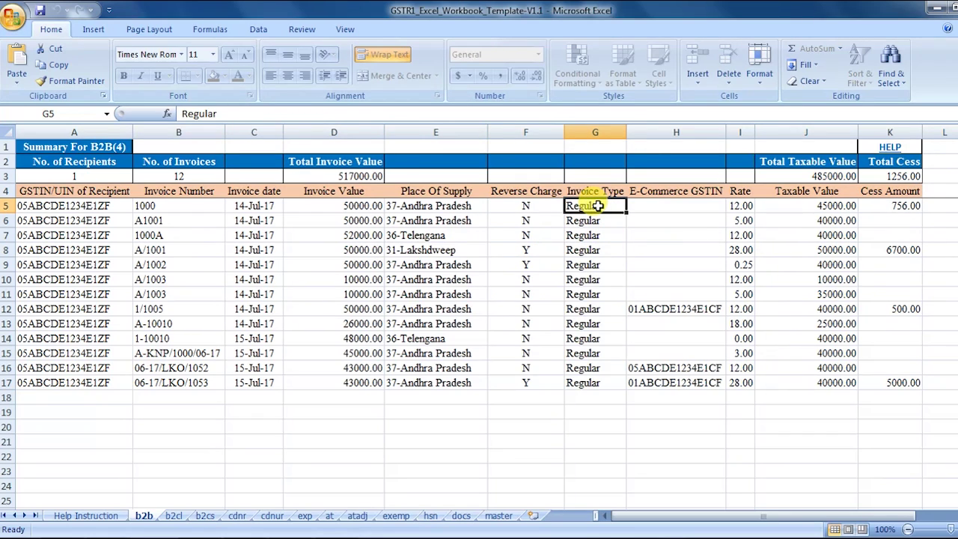
click(659, 206)
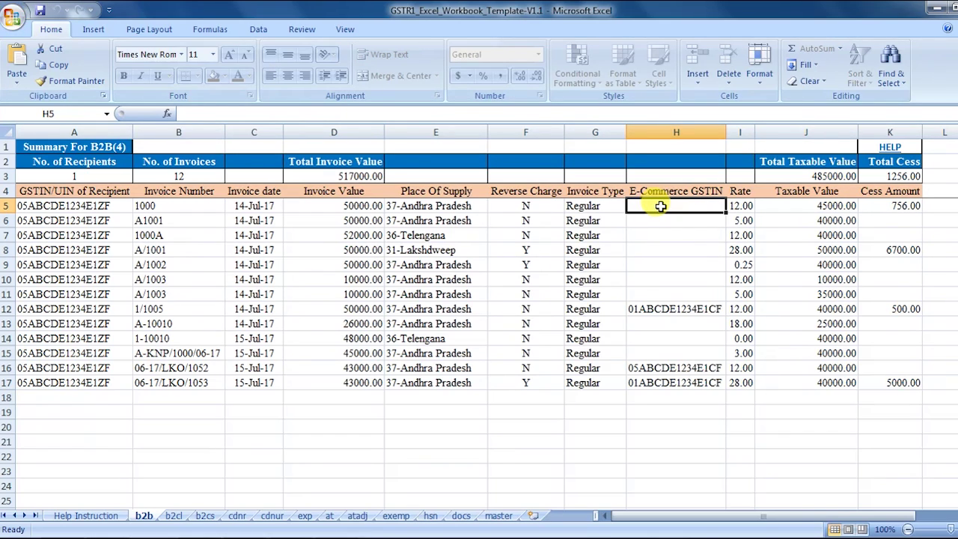
click(740, 206)
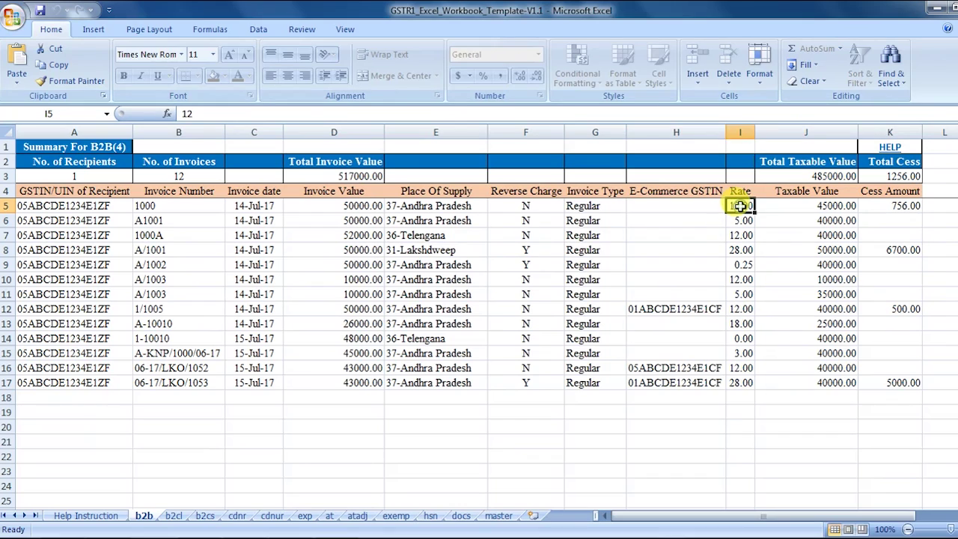
click(834, 210)
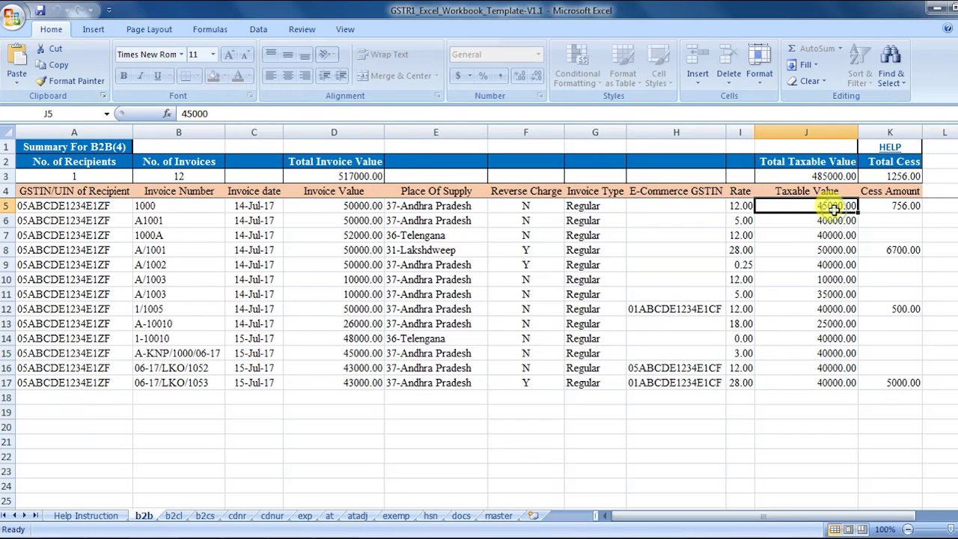
click(892, 211)
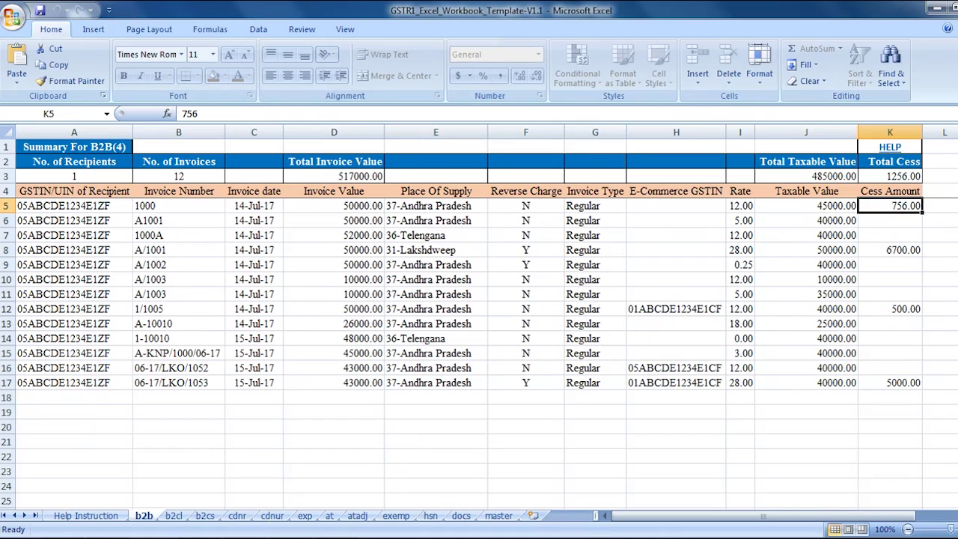
Step: Examine the b2cl sheet's columns in the first data row, from invoice number and date to cess amount and e-commerce GSTIN
click(174, 516)
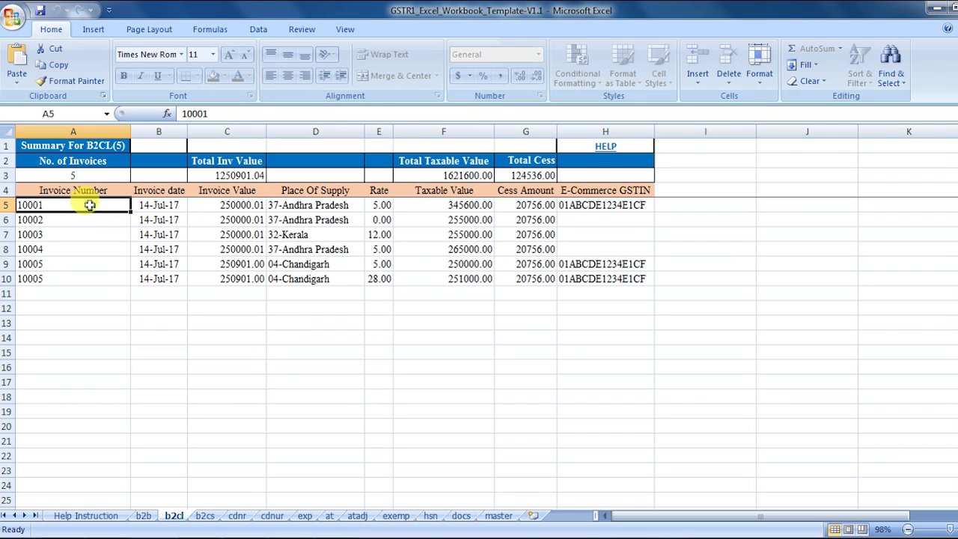
click(145, 207)
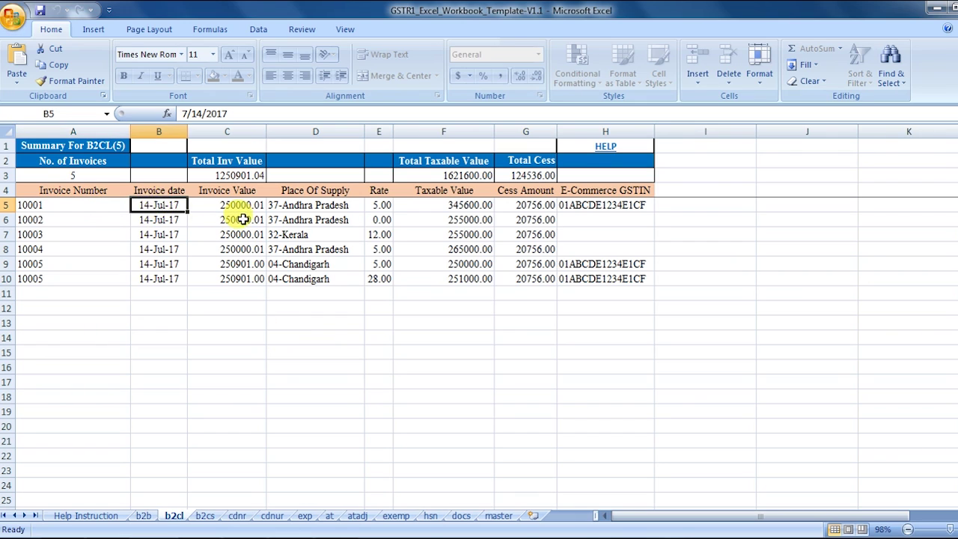
click(234, 207)
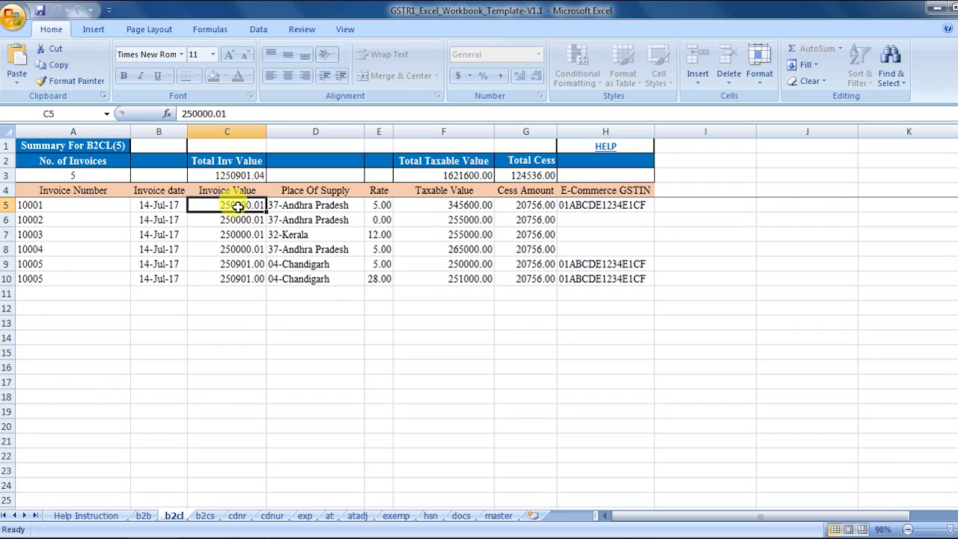
click(297, 207)
click(380, 205)
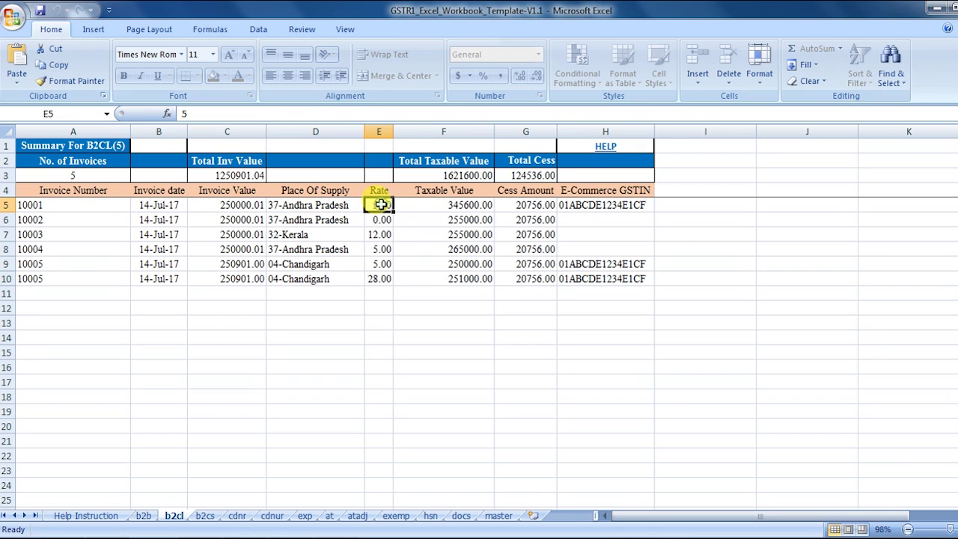
click(437, 208)
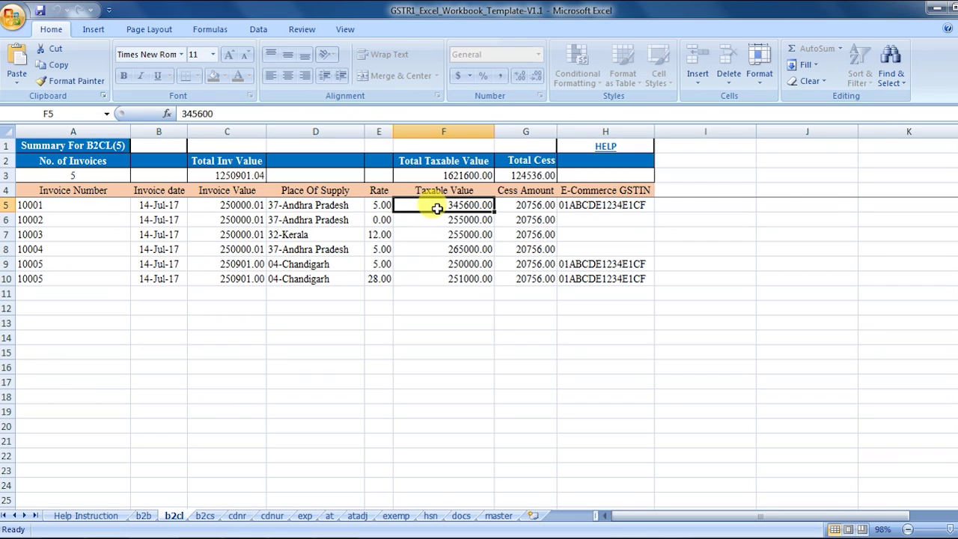
click(534, 207)
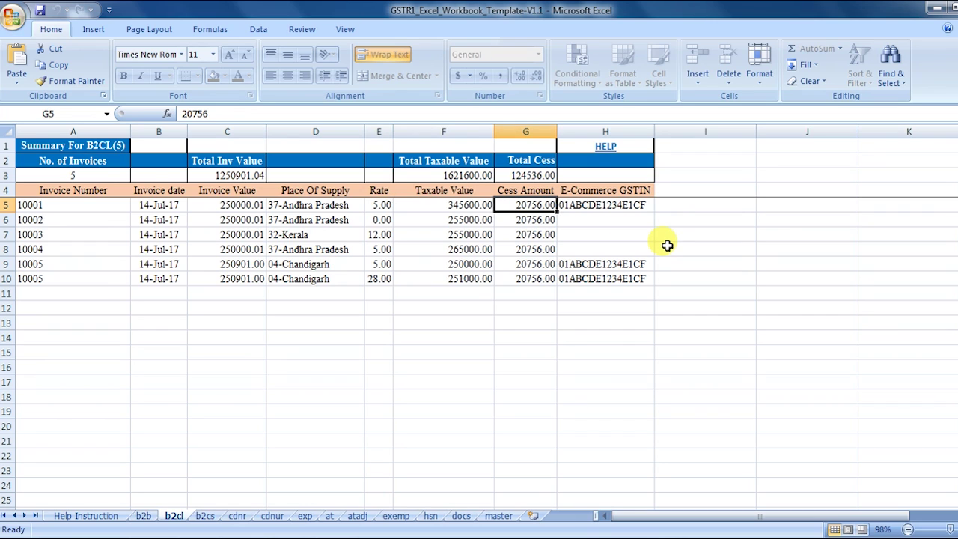
click(622, 203)
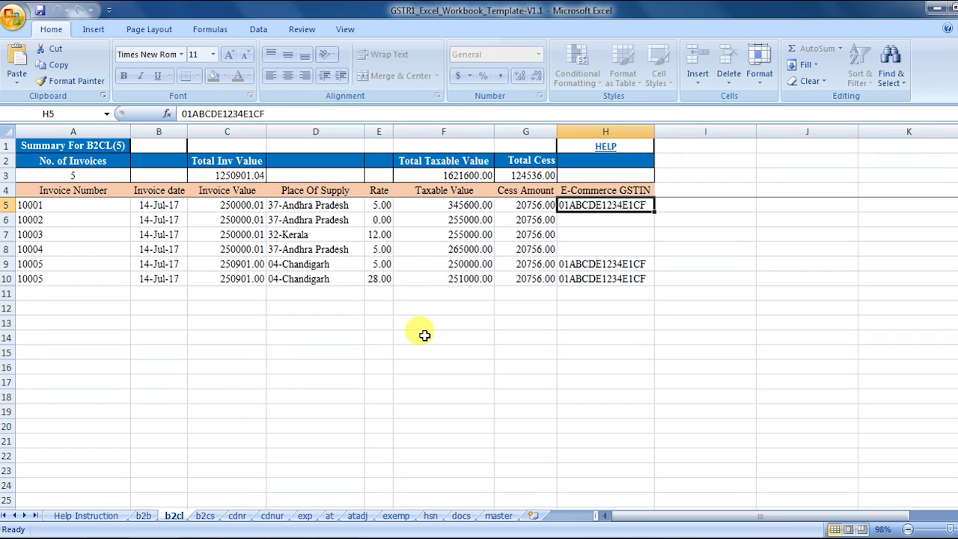
Step: Examine the b2cs sheet's columns from type (E and OE) and place of supply to cess amount and e-commerce GSTIN
click(206, 516)
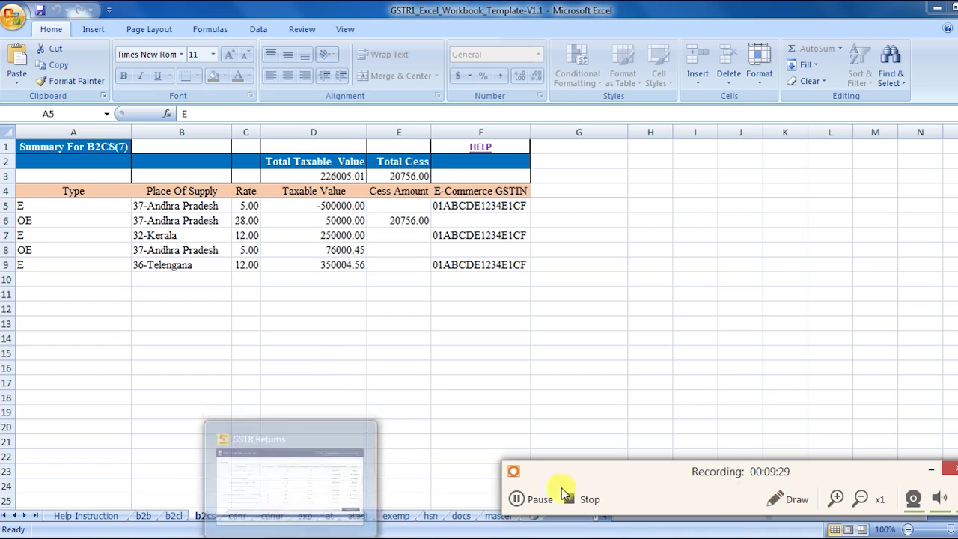
click(539, 498)
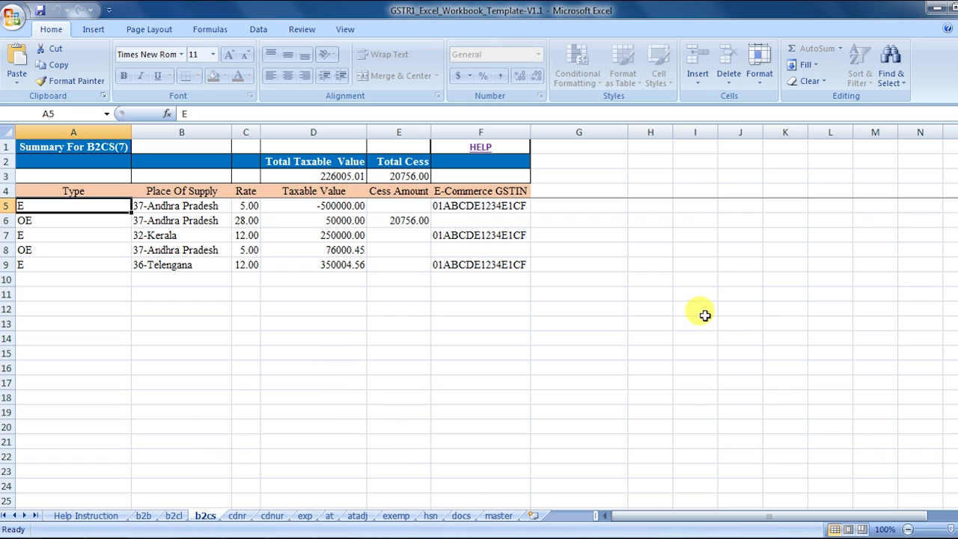
click(58, 221)
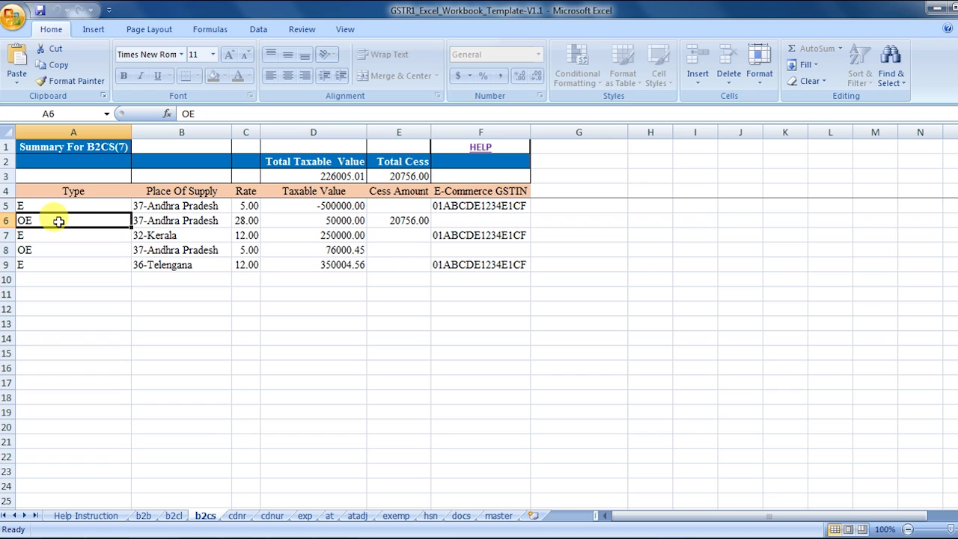
click(182, 203)
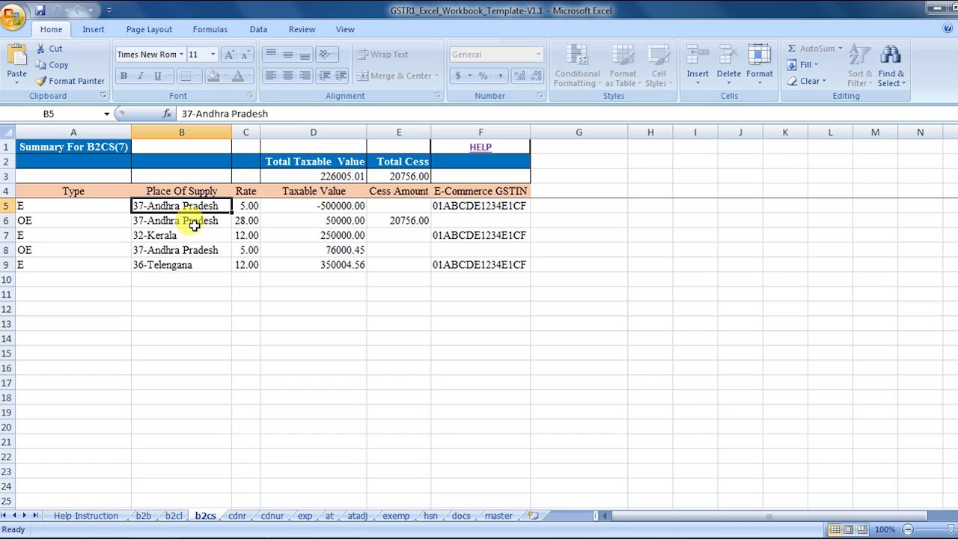
click(248, 208)
click(315, 209)
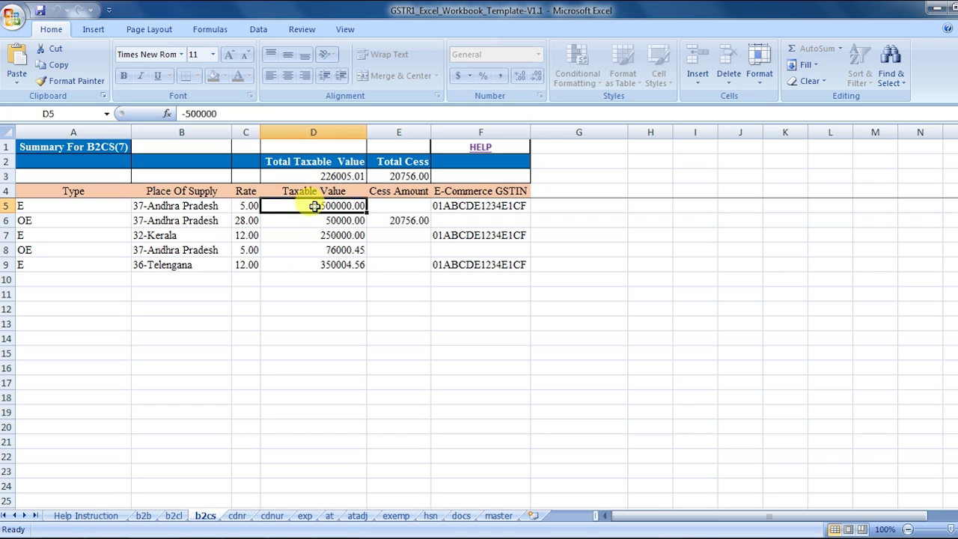
text(-500000)
click(390, 206)
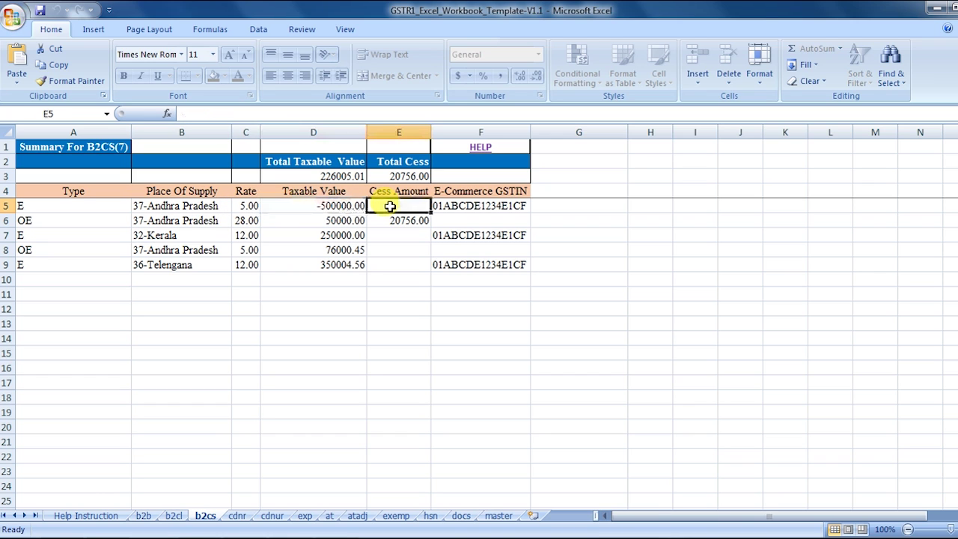
click(495, 211)
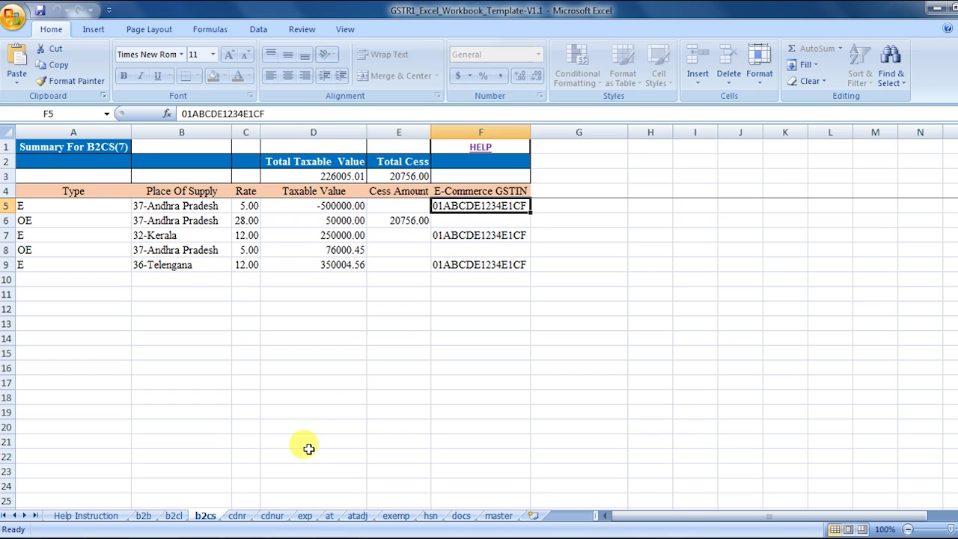
Step: Examine the cdnr sheet's columns from recipient GSTIN and invoice number to voucher number, voucher date and document type
click(238, 516)
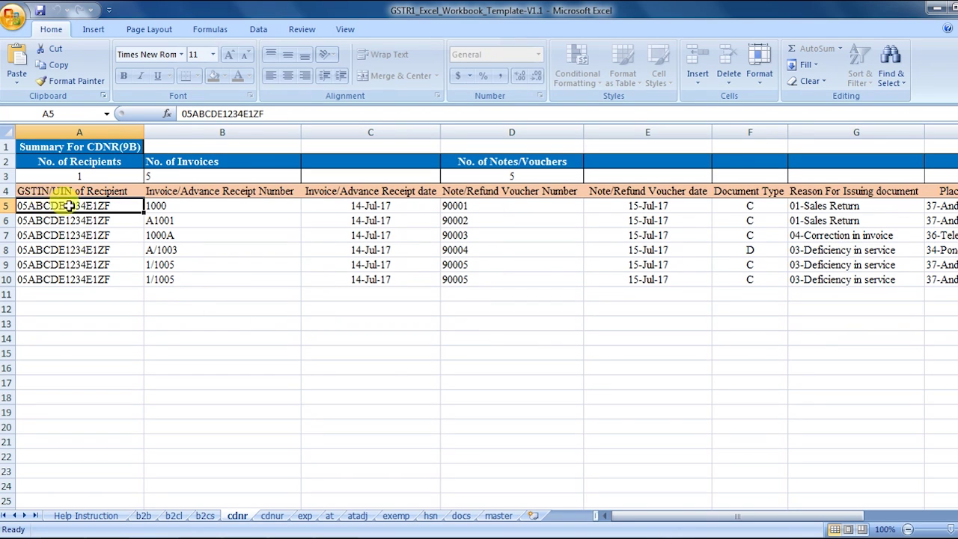
click(161, 208)
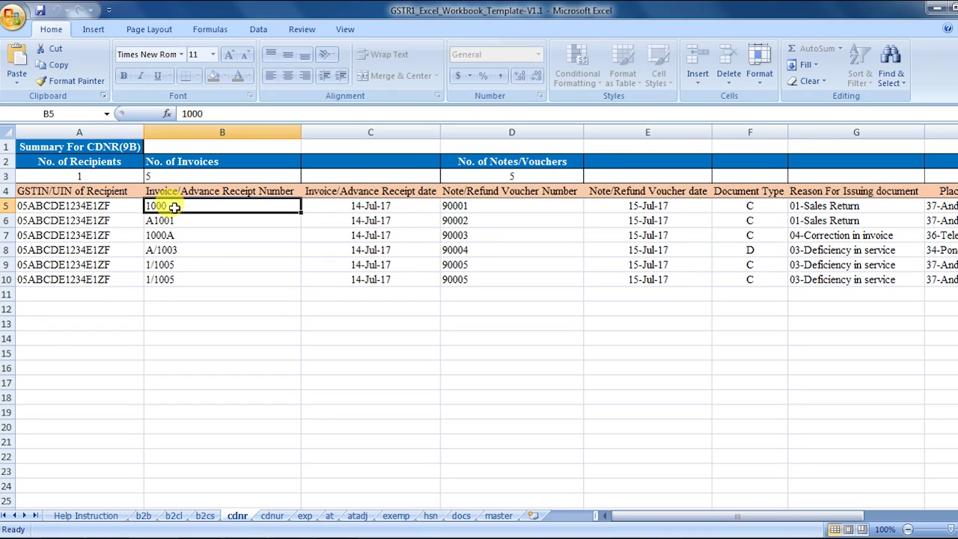
click(359, 208)
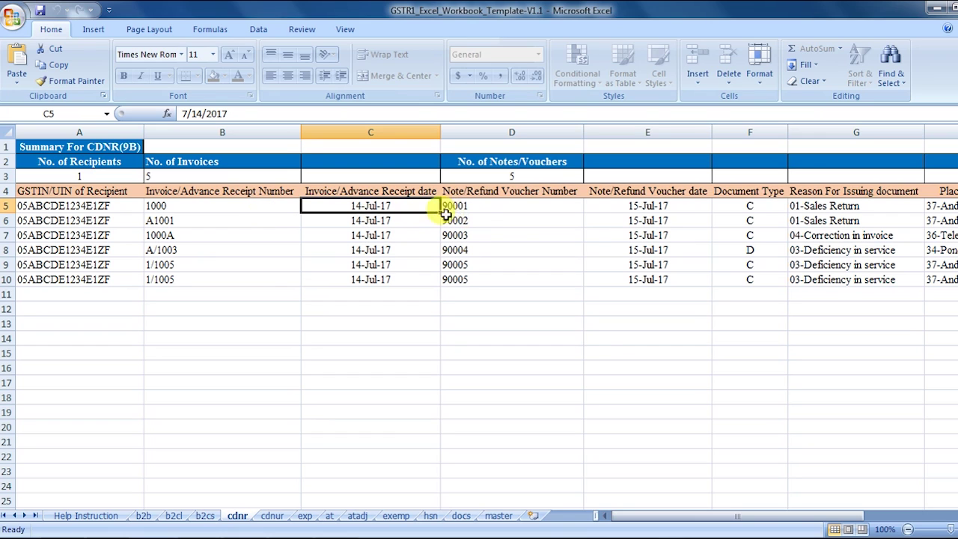
click(258, 216)
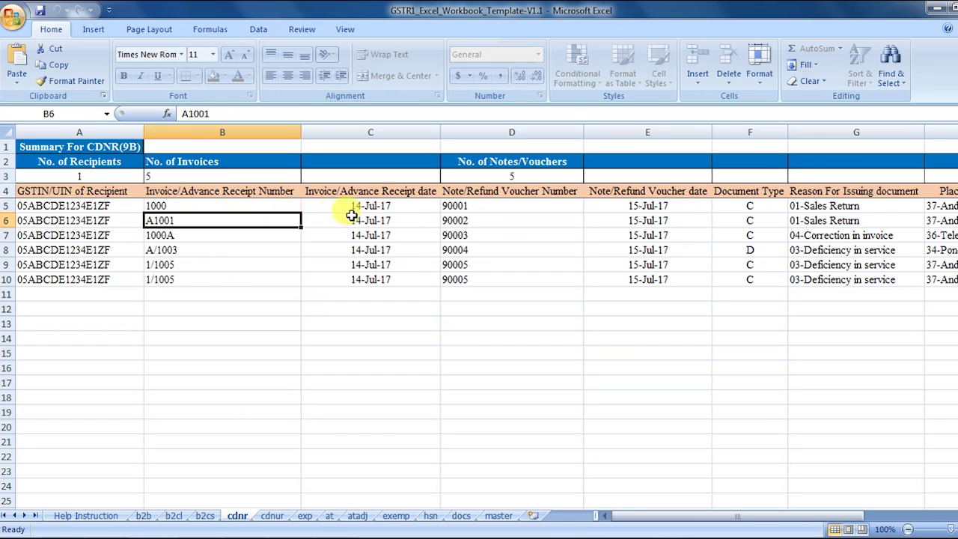
click(374, 204)
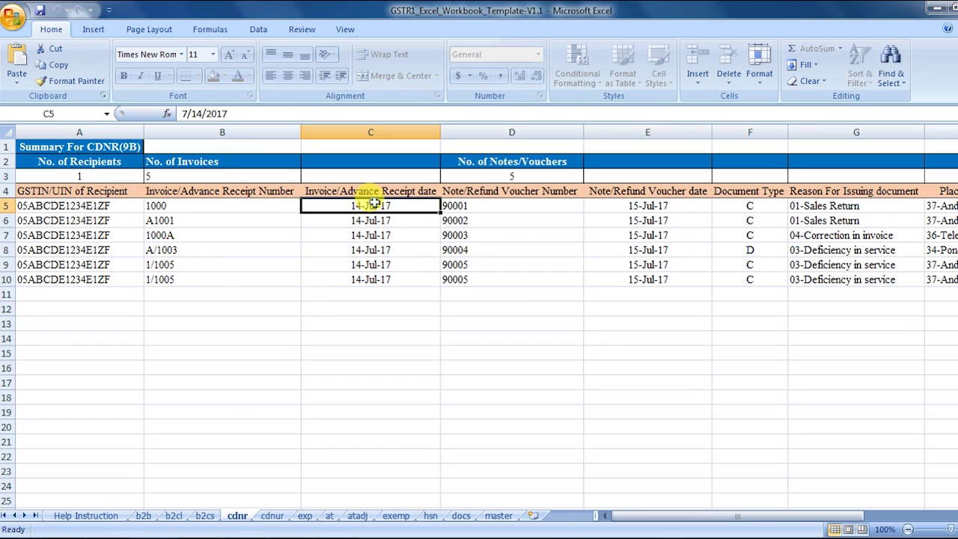
click(498, 208)
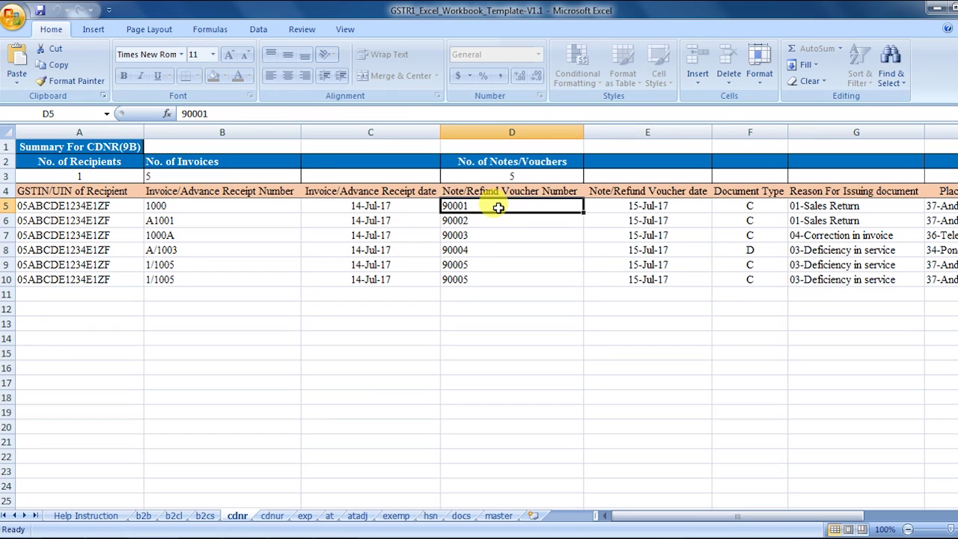
click(210, 204)
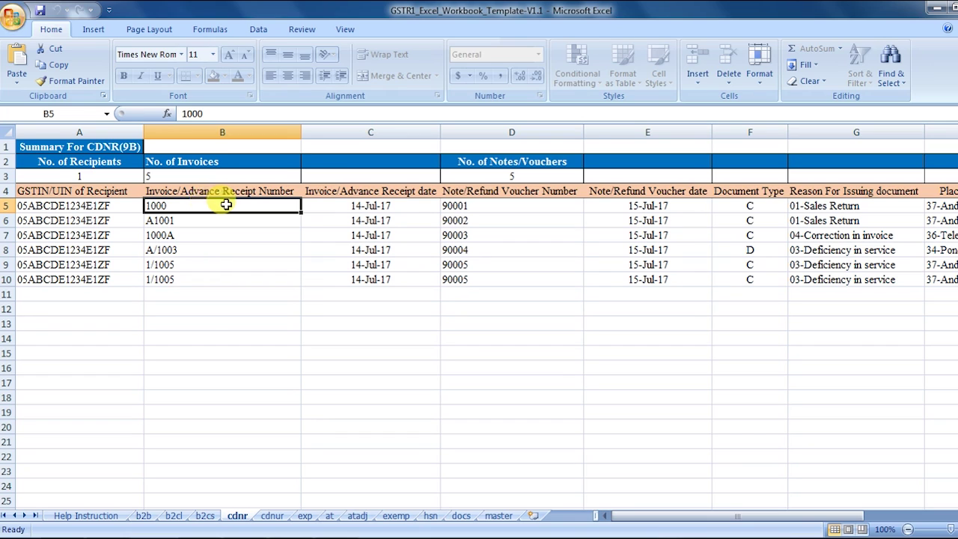
click(346, 205)
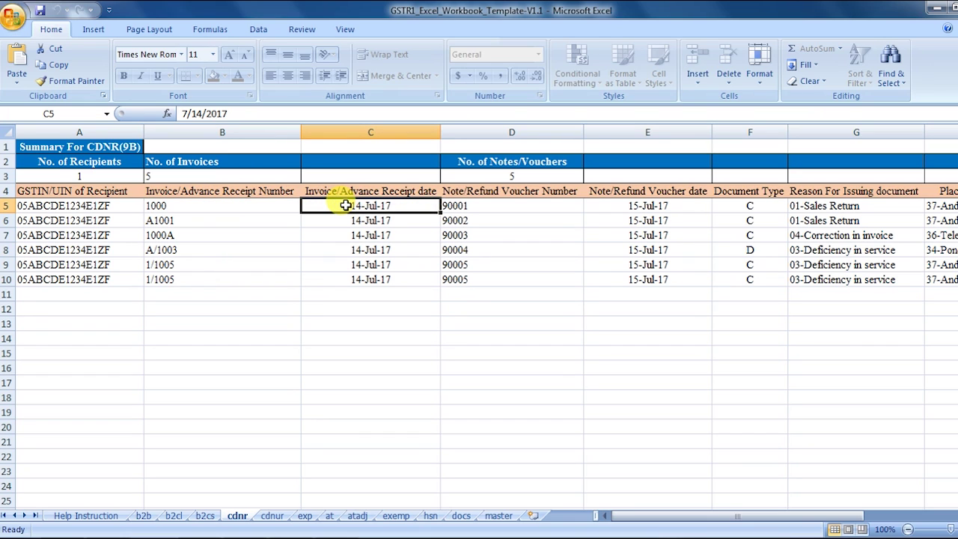
click(500, 204)
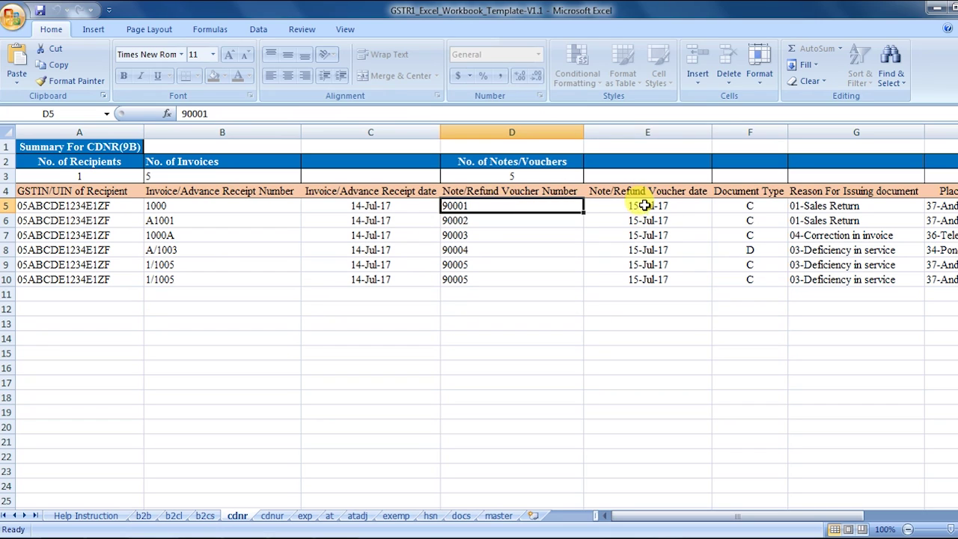
click(643, 205)
click(751, 206)
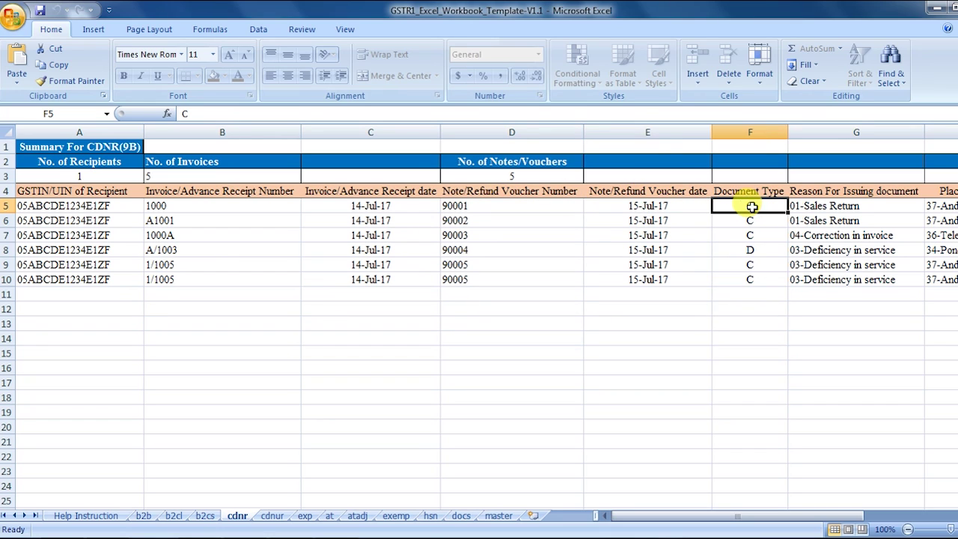
click(749, 249)
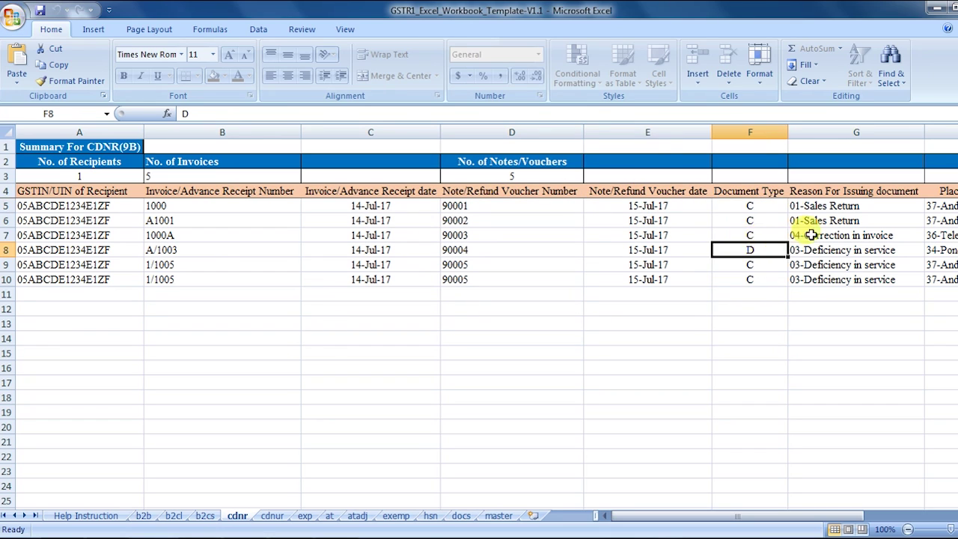
Step: Examine the cdnr sheet's remaining columns, from reason for issuing document and place of supply through voucher value to cess amount and Pre GST
click(823, 206)
key(Right)
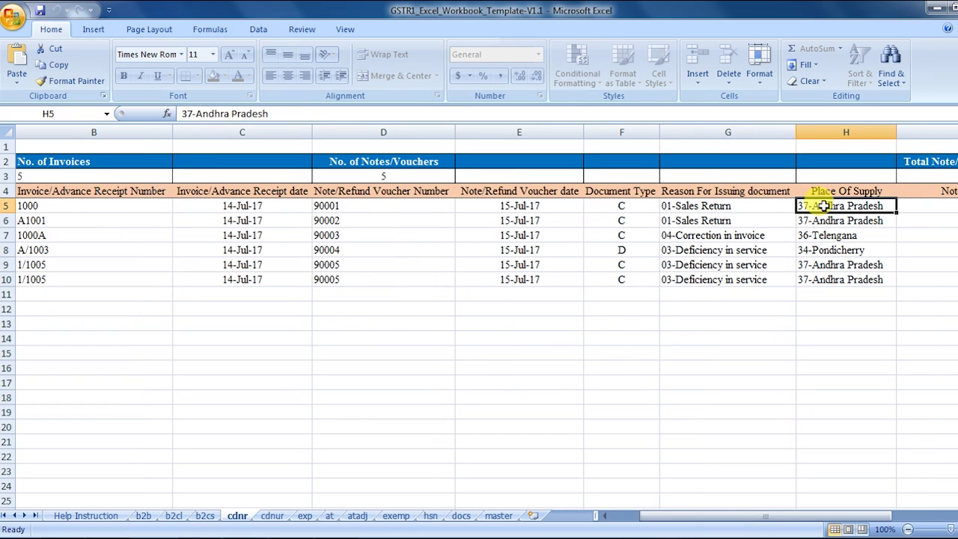
key(Left)
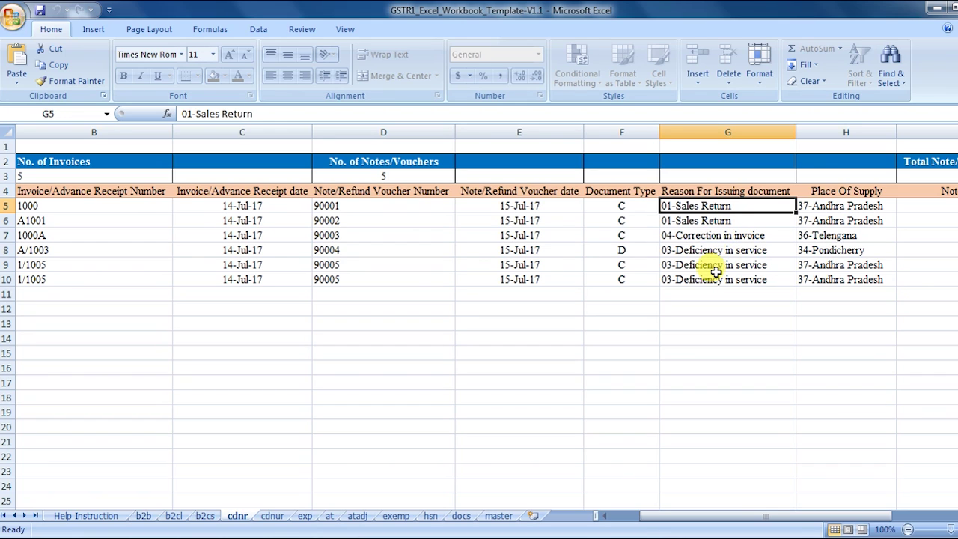
click(833, 209)
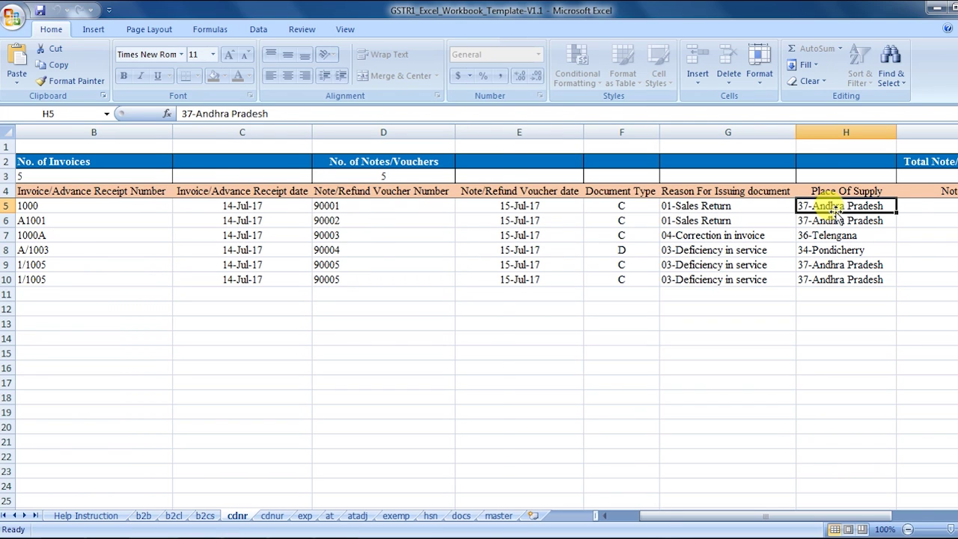
key(Right)
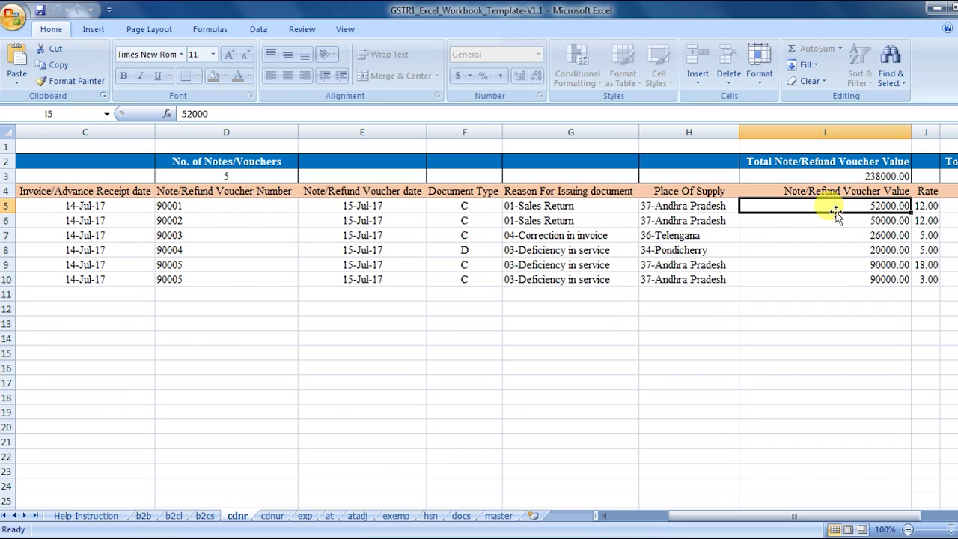
key(Right)
key(Right)
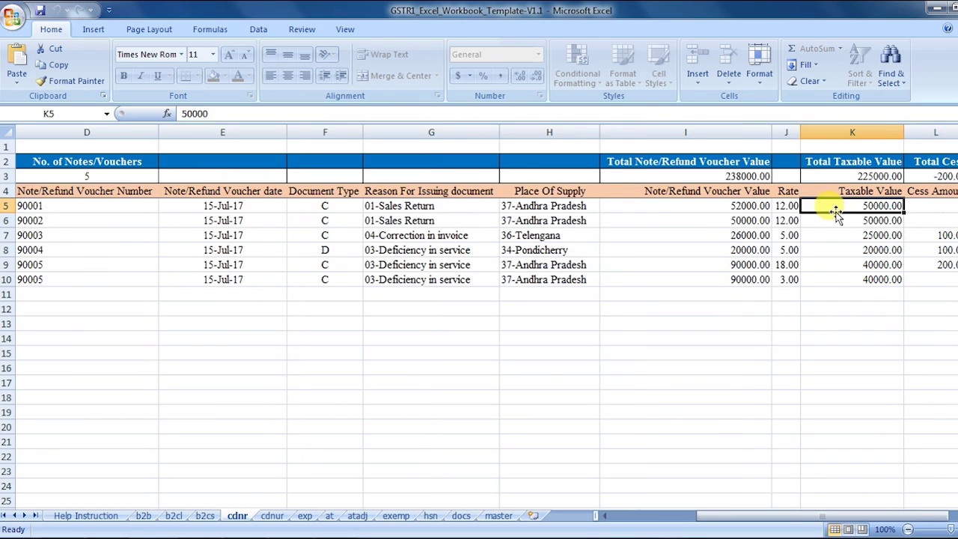
key(Right)
key(Right)
key(Right)
key(Left)
key(Left)
key(Left)
key(Right)
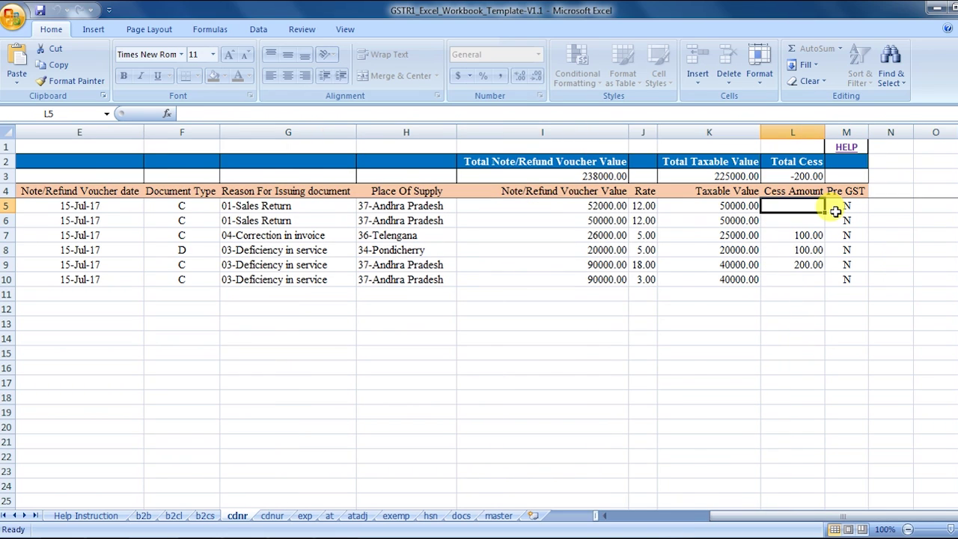
key(Right)
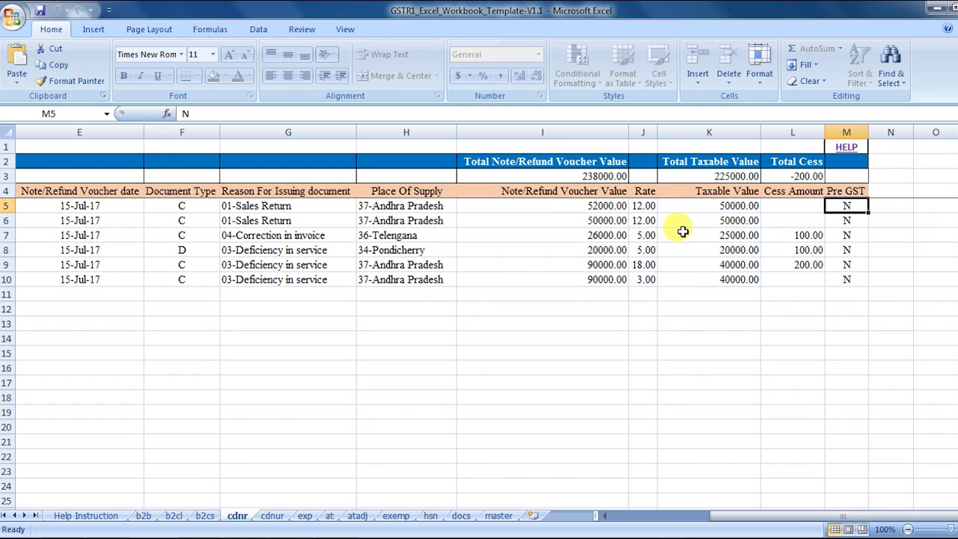
Step: Examine the cdnur sheet's UR types, note/refund voucher number and date, and the credit and debit document types
click(272, 516)
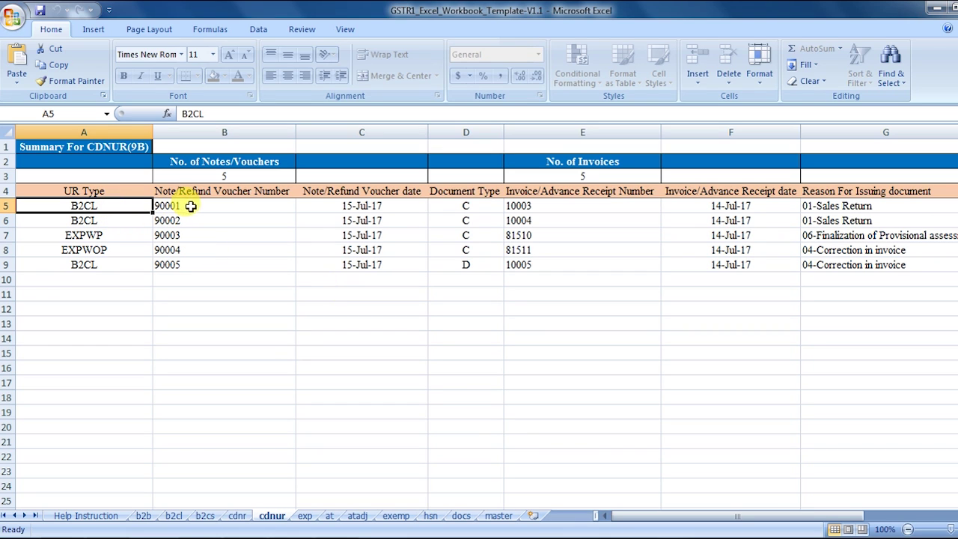
click(106, 237)
click(108, 252)
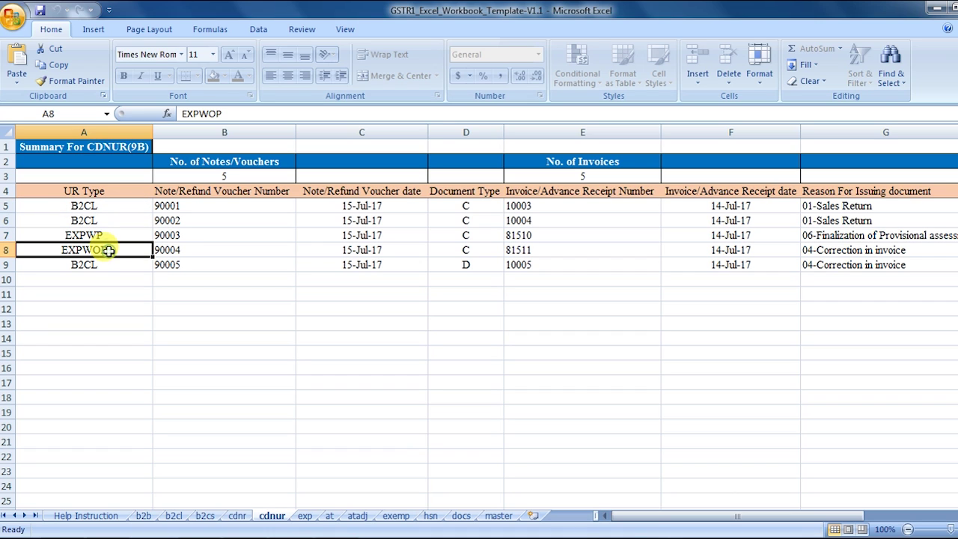
click(106, 208)
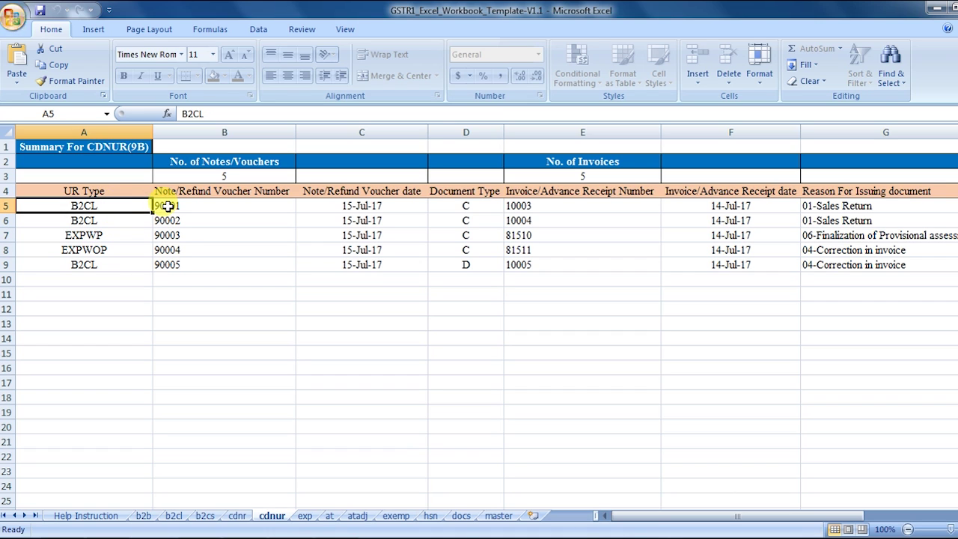
click(262, 206)
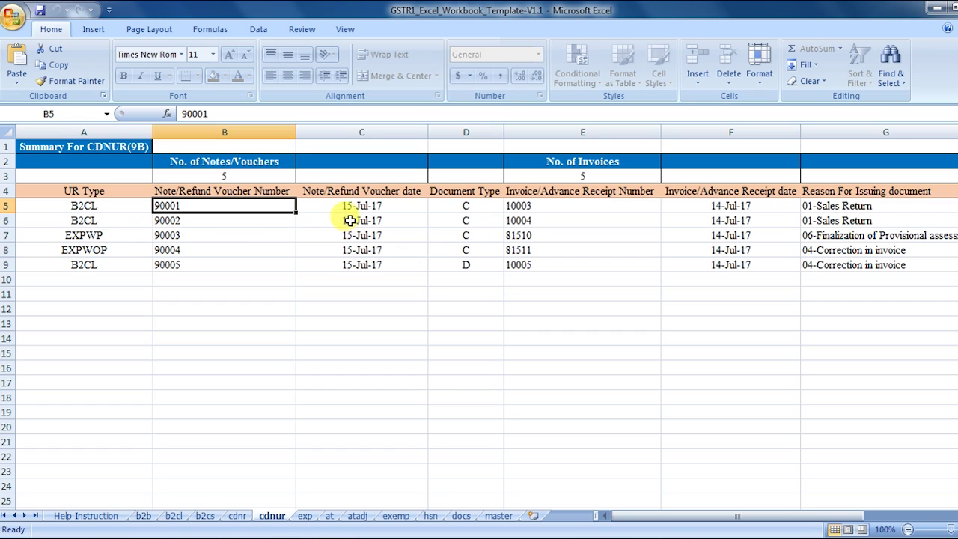
click(347, 206)
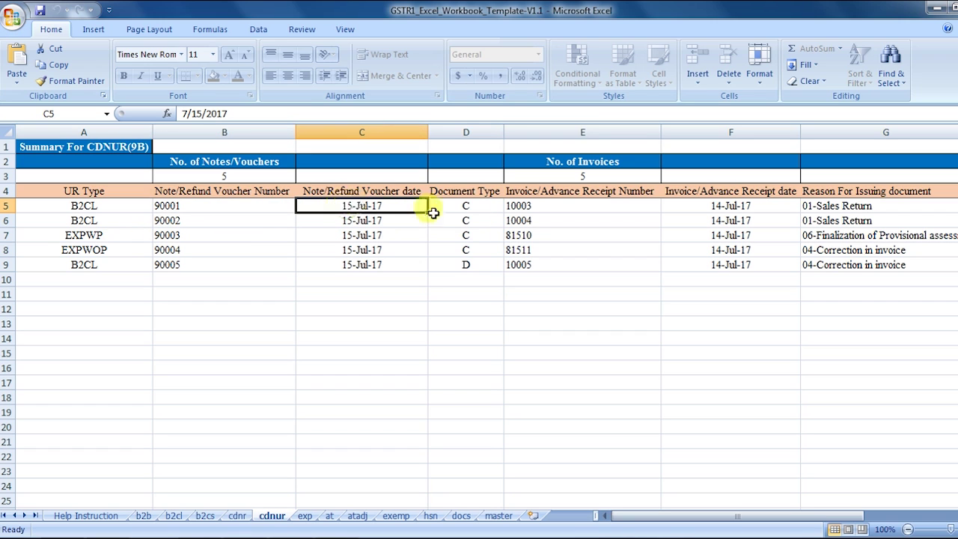
click(472, 207)
click(469, 270)
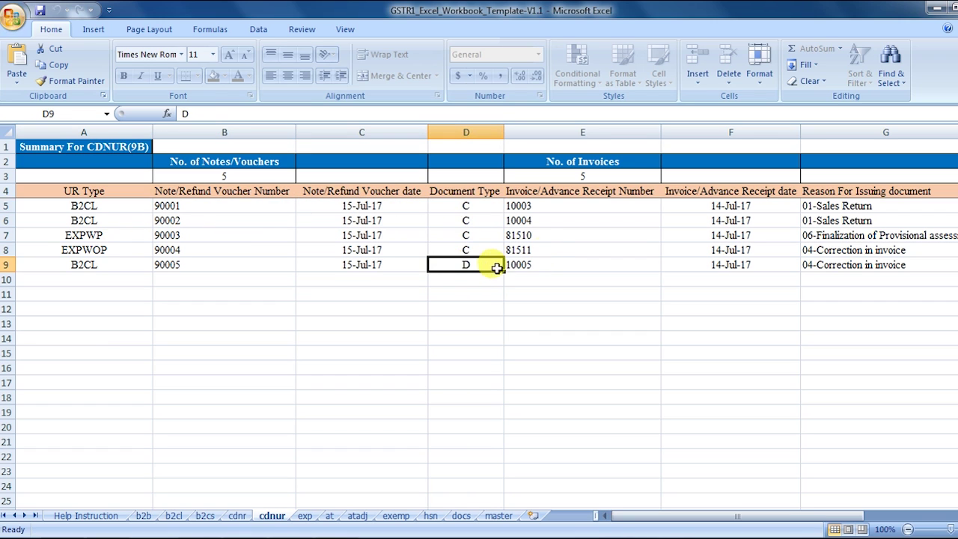
Step: Examine the cdnur sheet's invoice/advance receipt number, invoice/advance receipt date and reason for issuing document columns
click(535, 208)
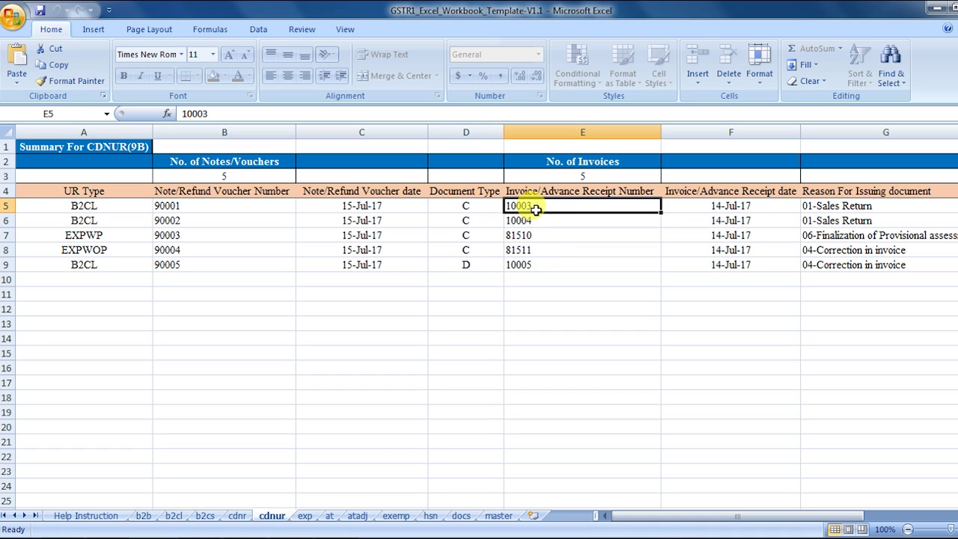
click(695, 206)
key(Tab)
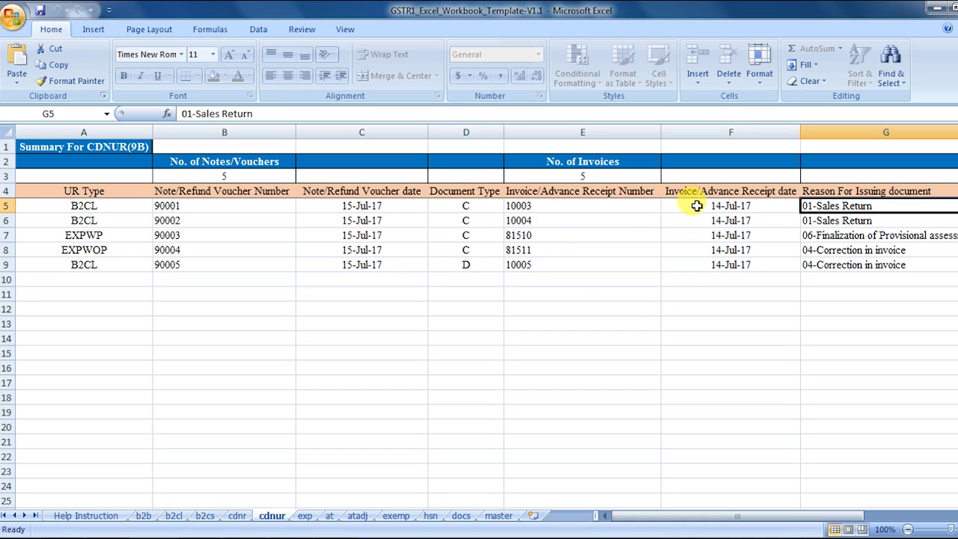
key(Tab)
key(Tab)
key(Tab)
key(Tab)
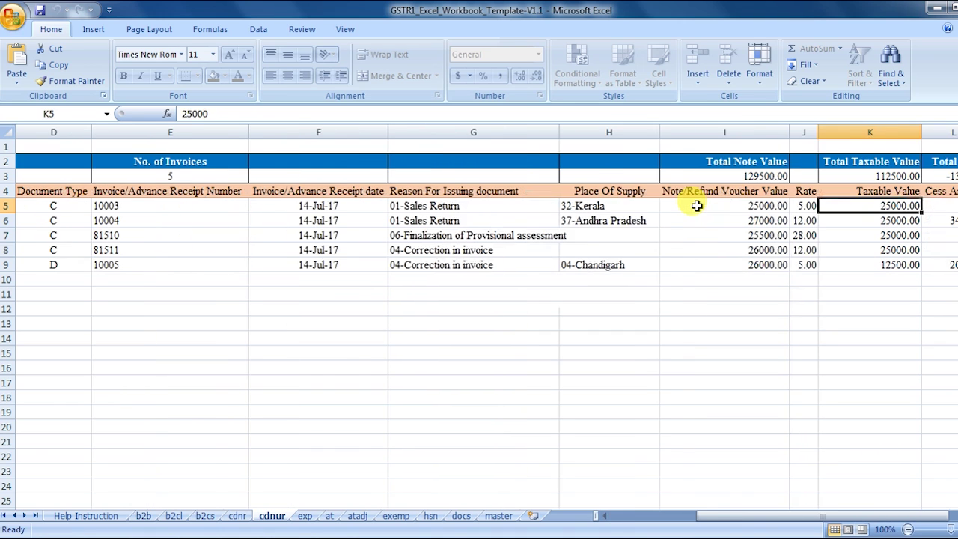
Step: Examine the cdnur sheet's remaining columns, from place of supply and note/refund voucher value through rate and taxable value to cess amount and Pre GST
click(696, 206)
key(Left)
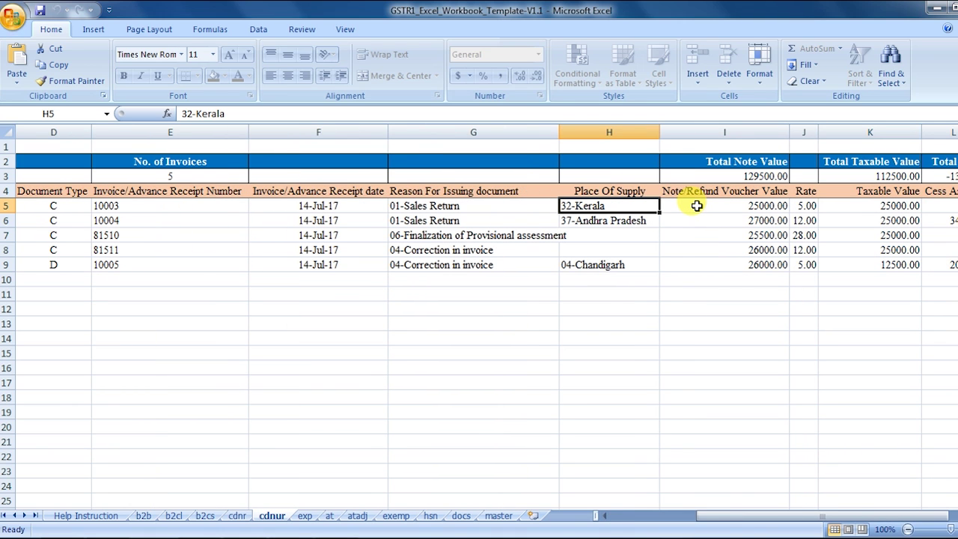
click(697, 206)
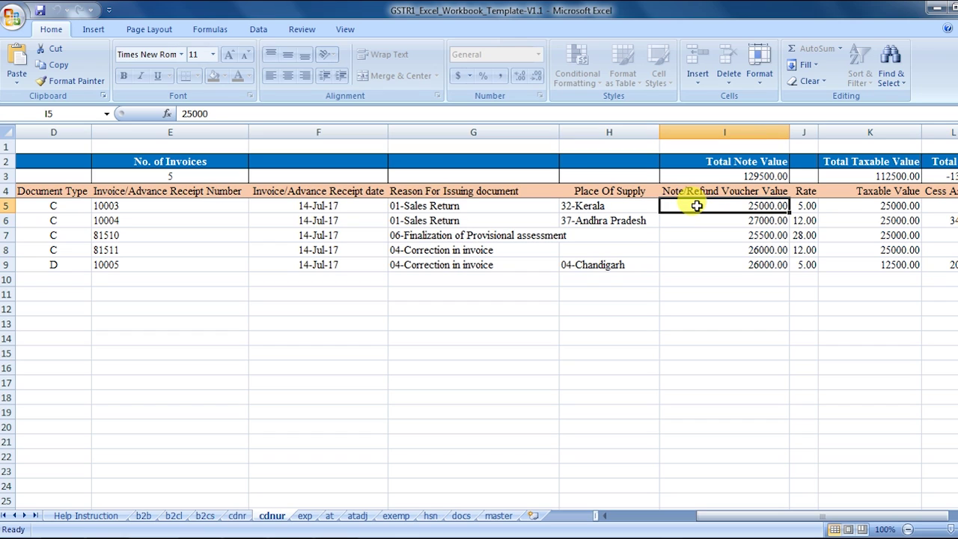
key(Tab)
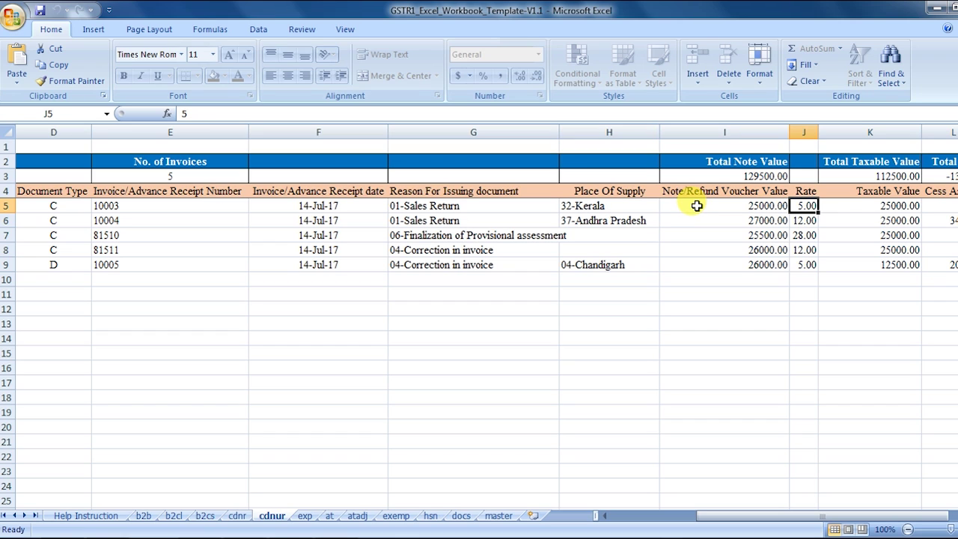
key(Tab)
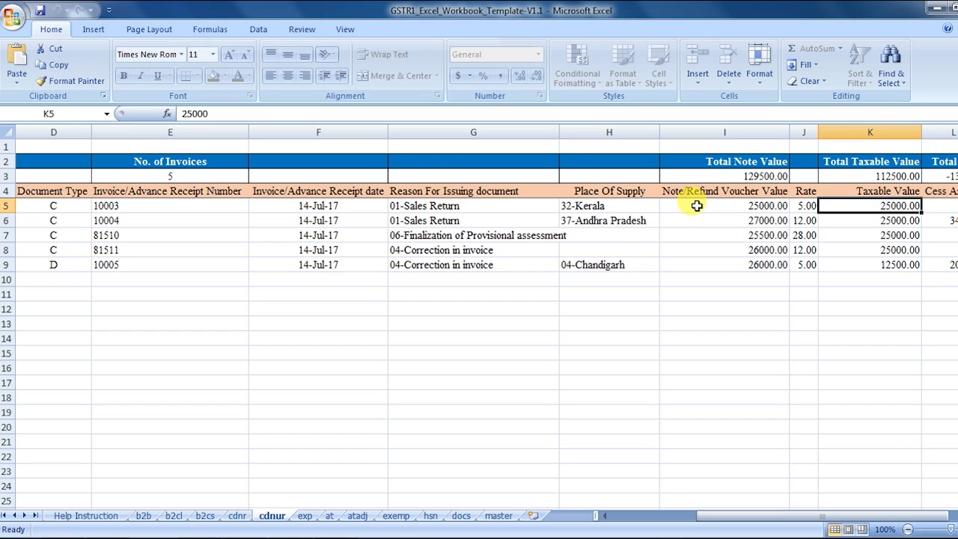
key(Tab)
key(Tab)
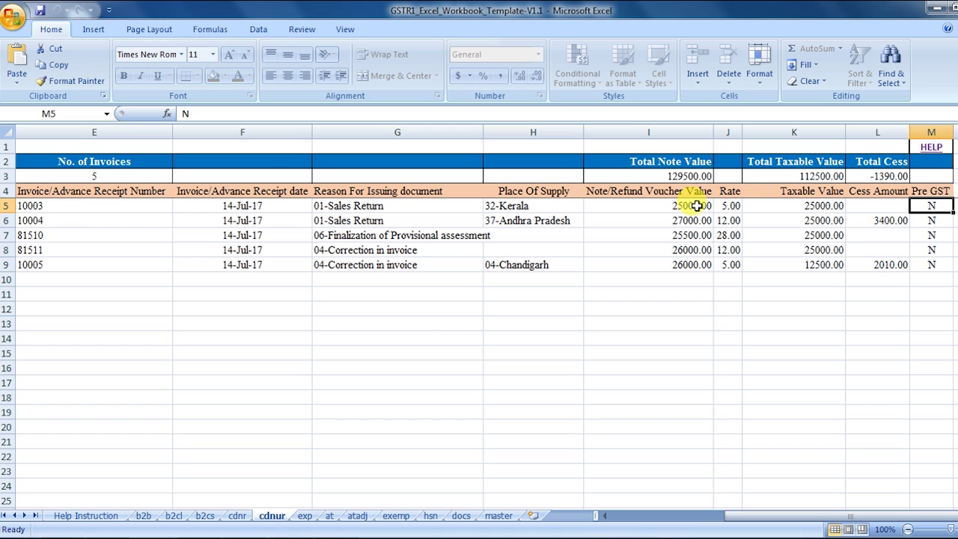
Step: Examine the exp sheet's columns from export type and invoice details through port code and shipping bill details to rate and taxable value
click(304, 515)
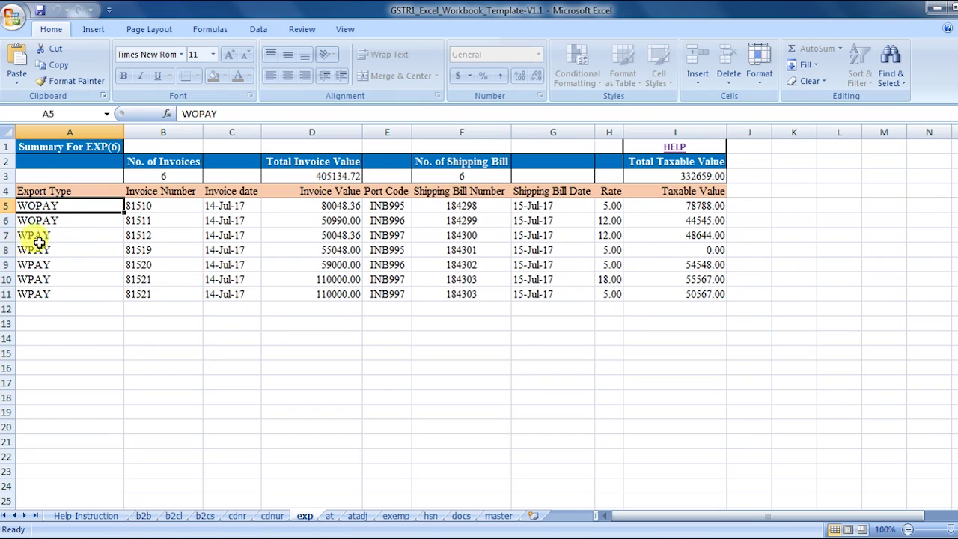
click(164, 205)
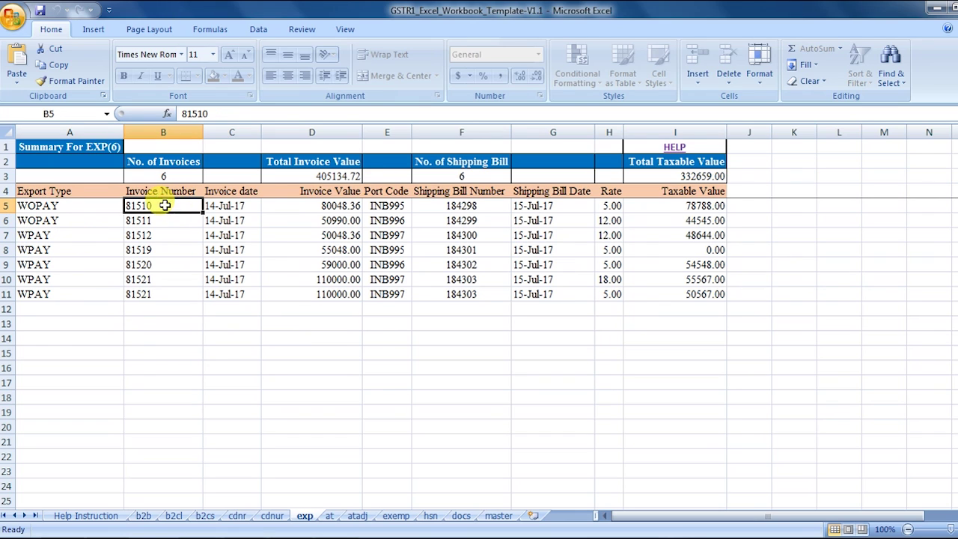
click(244, 208)
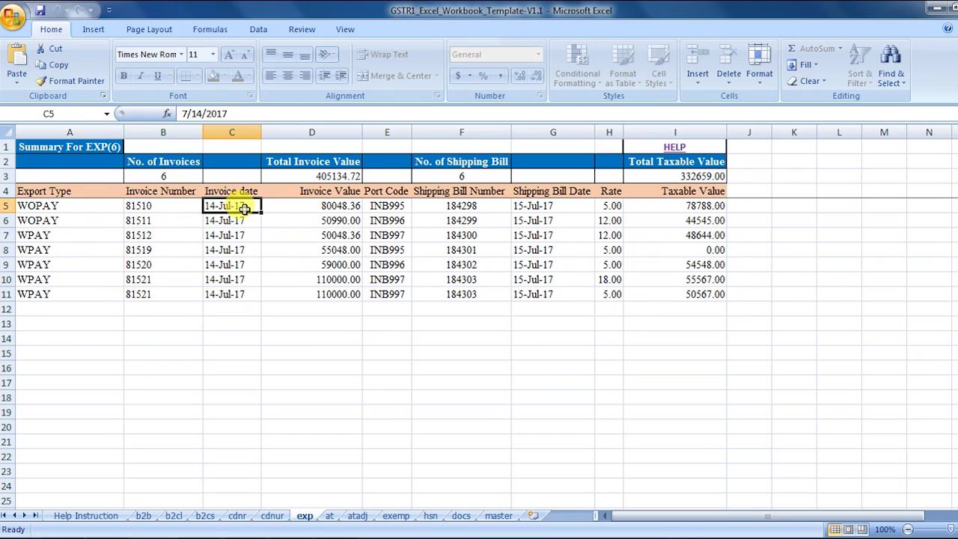
click(342, 207)
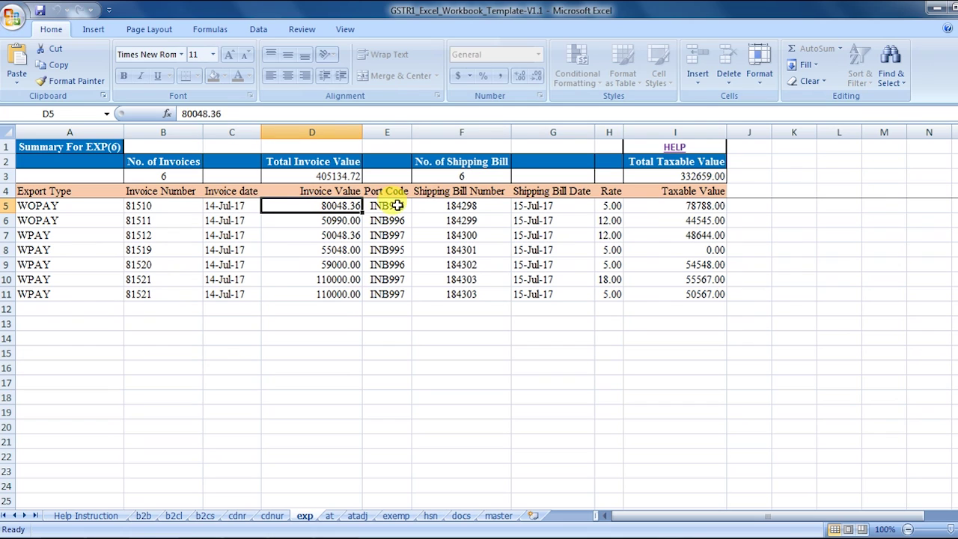
click(394, 204)
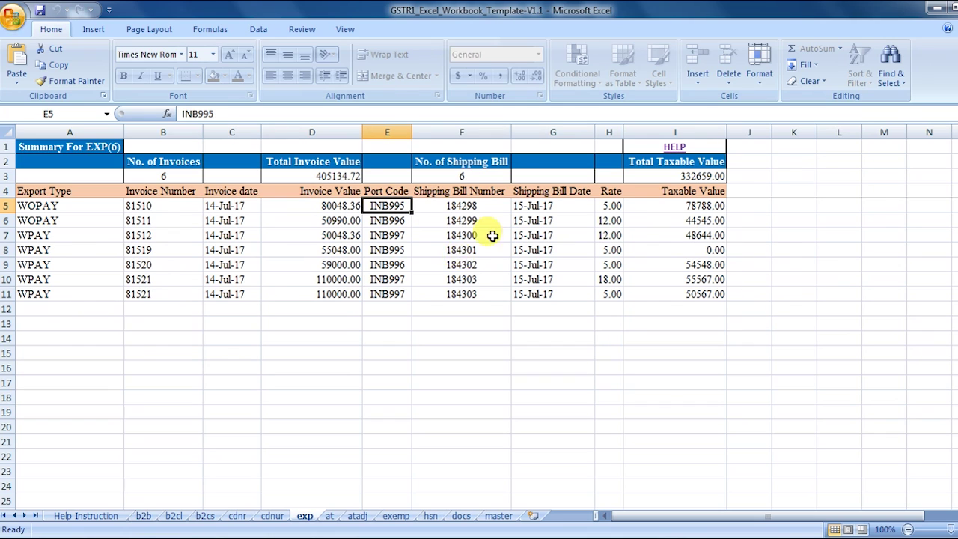
click(471, 206)
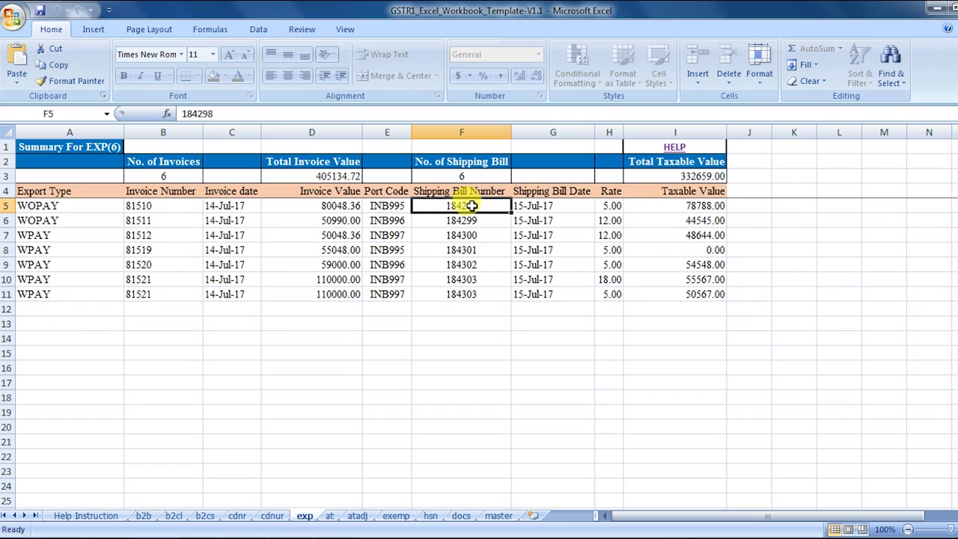
click(532, 206)
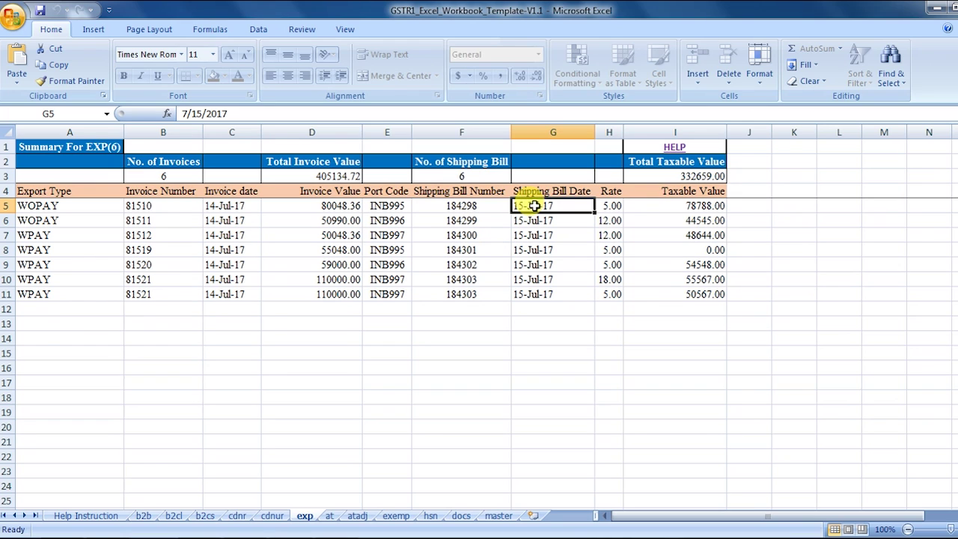
click(612, 211)
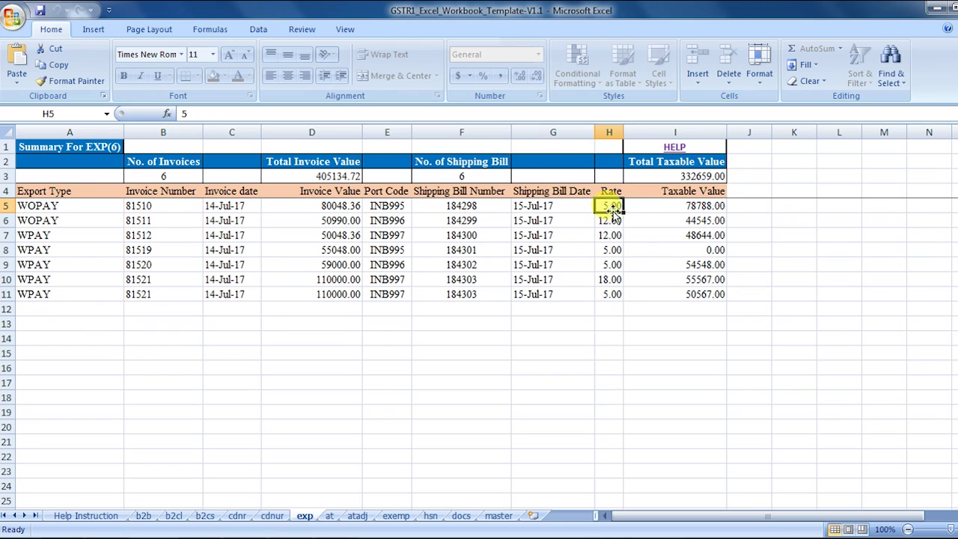
click(703, 209)
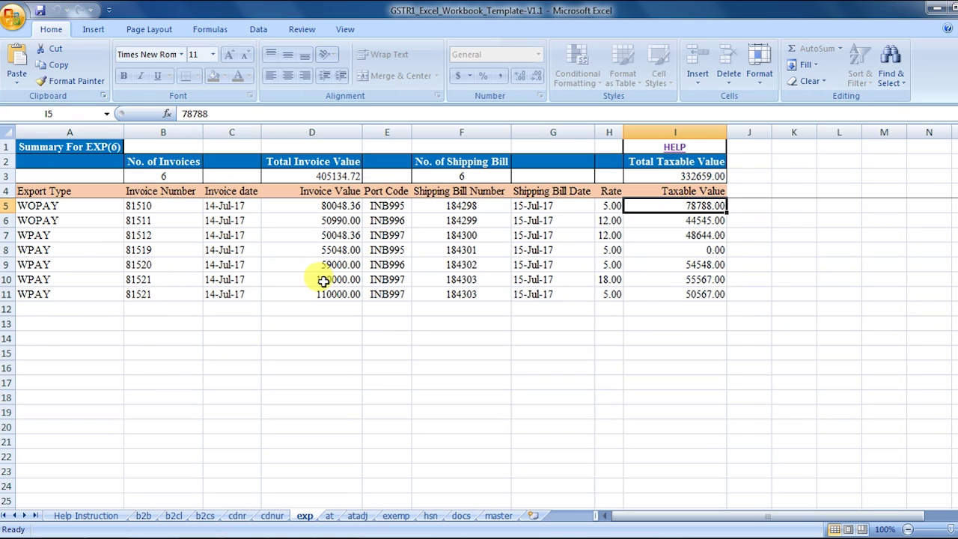
Step: Examine the at sheet's place of supply, rate, gross advance received and cess amount columns
click(330, 516)
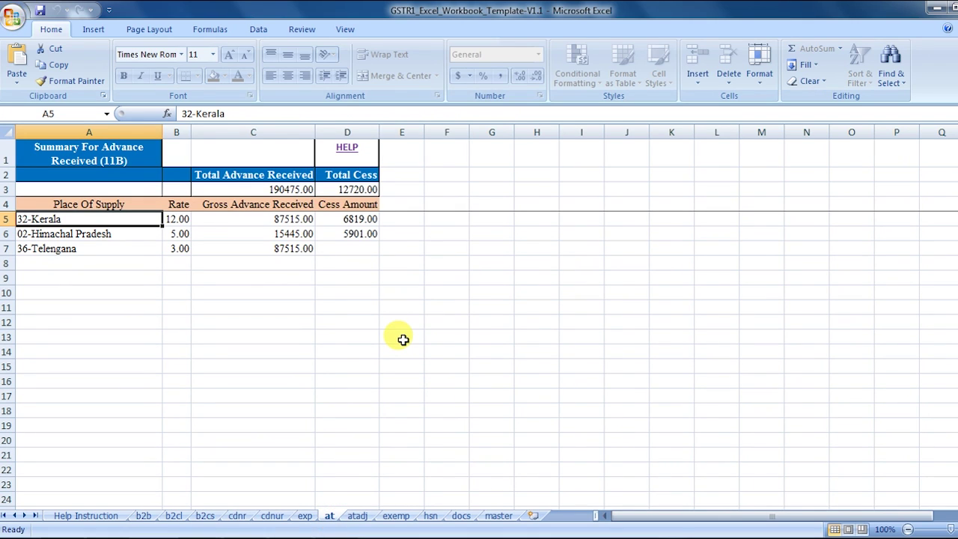
click(67, 248)
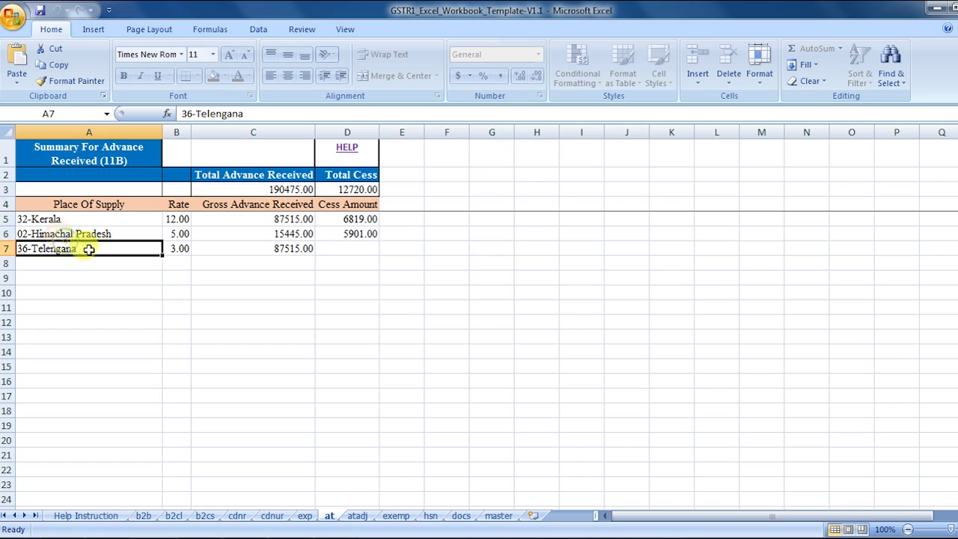
click(178, 220)
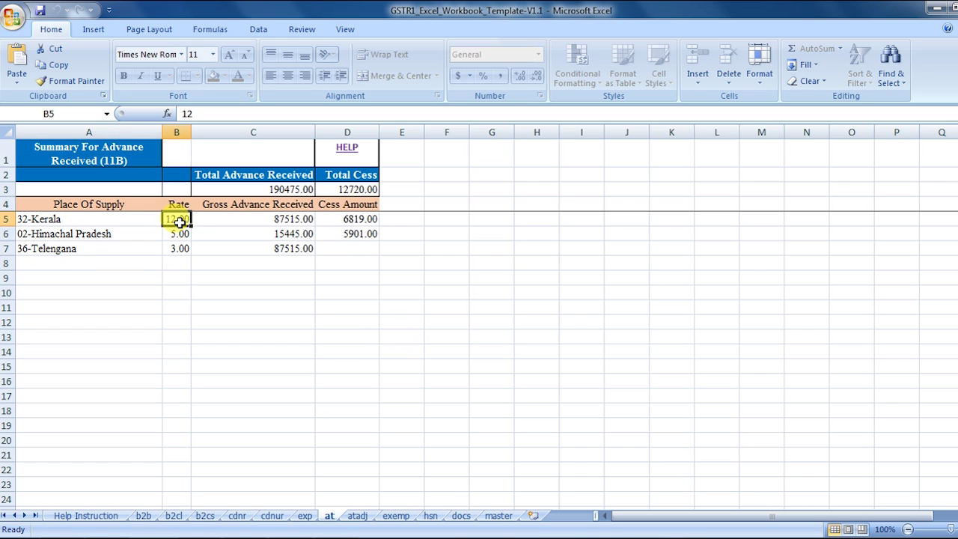
click(274, 218)
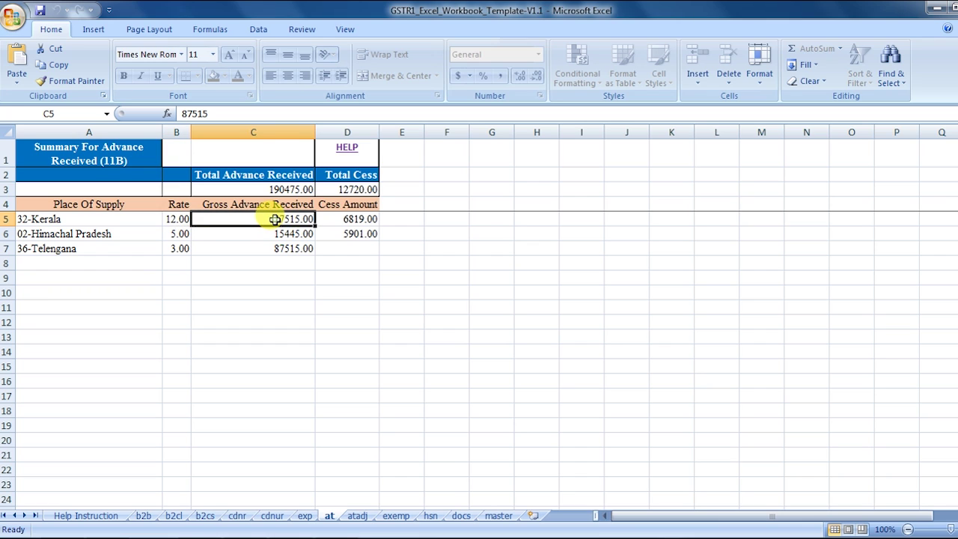
click(351, 219)
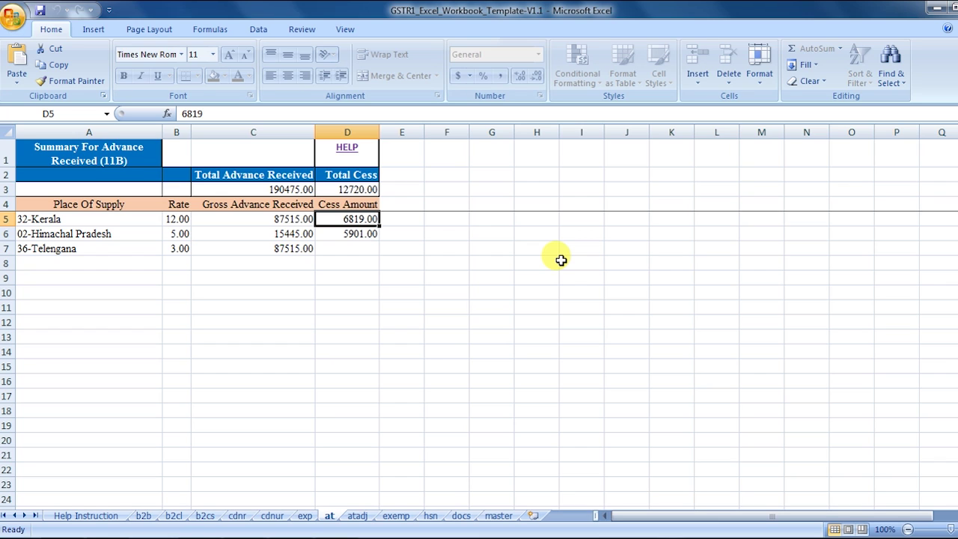
Step: Examine the atadj sheet's advance adjustment columns, including gross advance adjusted and cess amount
click(357, 515)
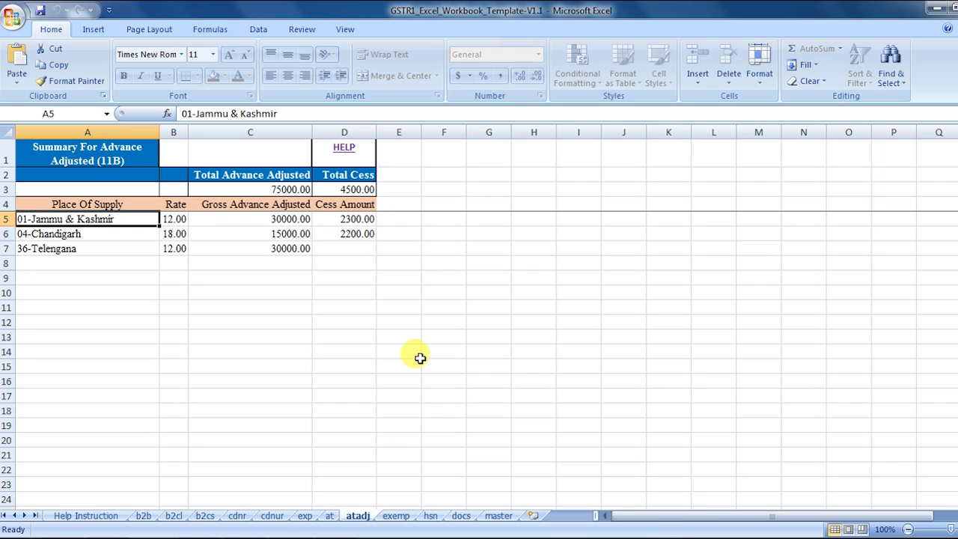
click(271, 217)
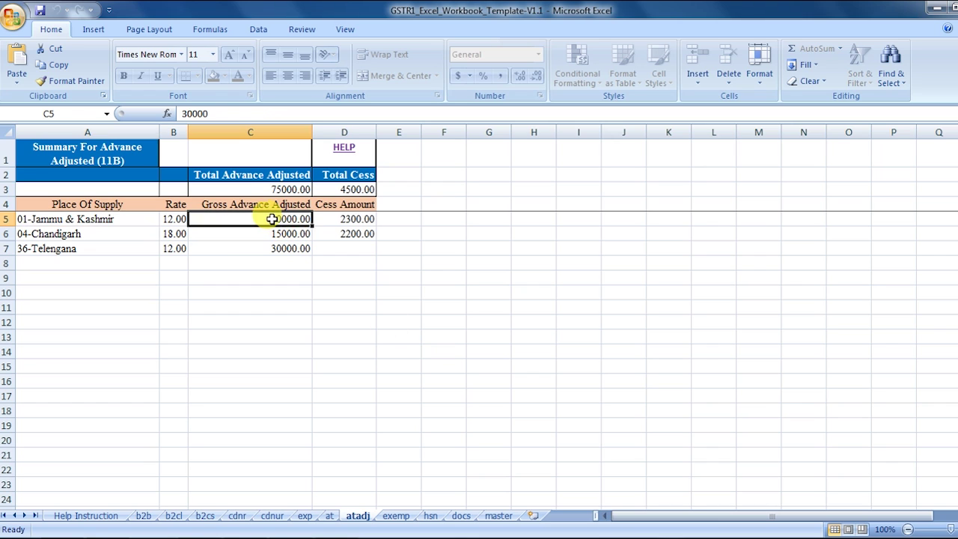
click(355, 220)
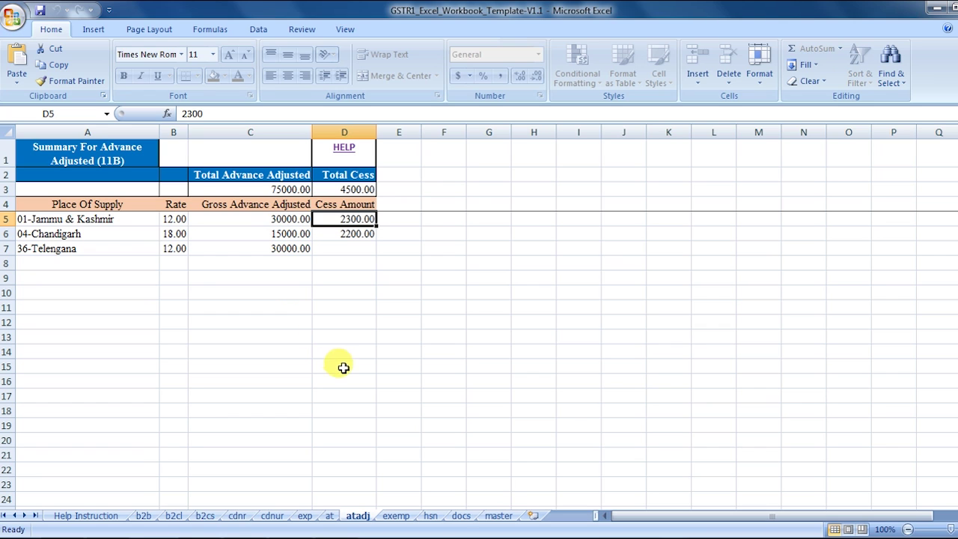
Step: Examine the exemp sheet's nil rated, exempted and non-GST supplies columns for inter-state and intra-state supplies
click(396, 516)
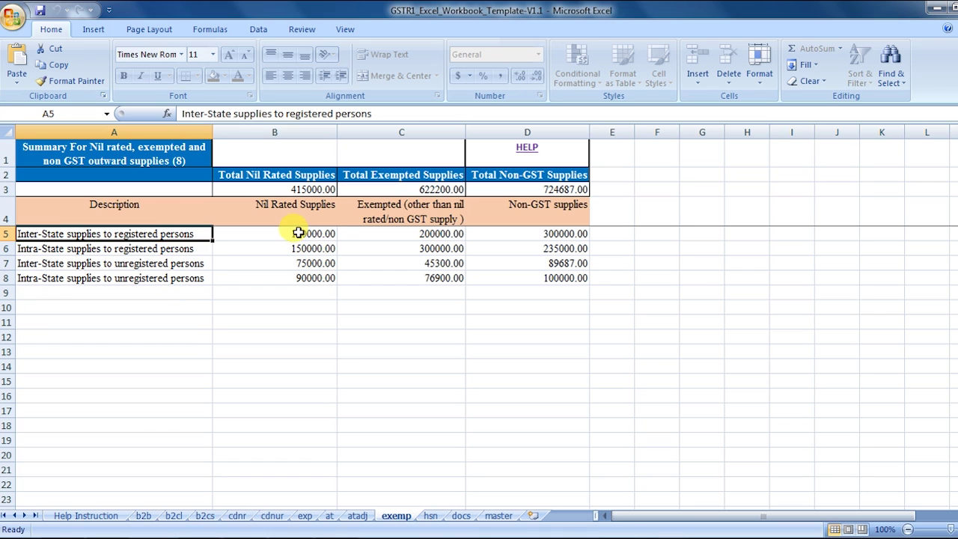
click(298, 232)
click(407, 235)
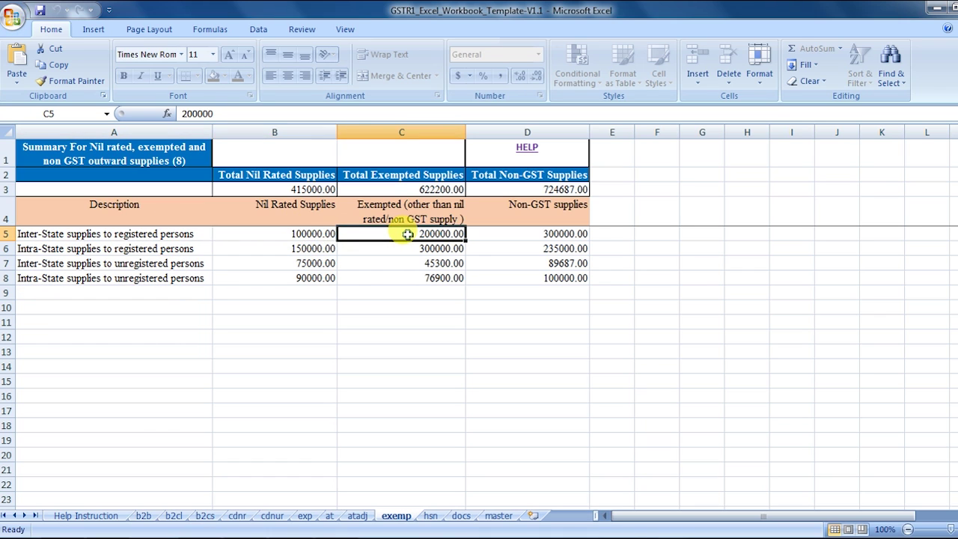
click(533, 232)
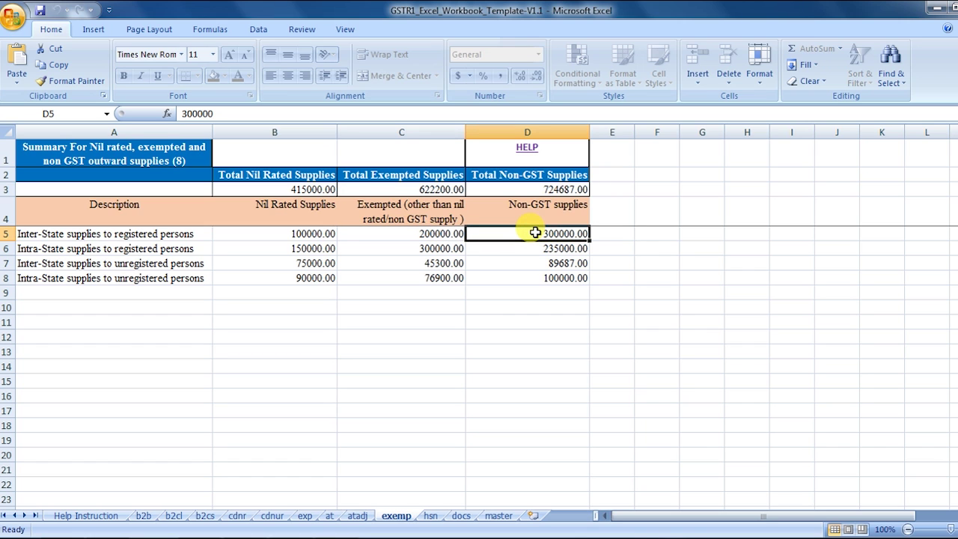
Step: Examine the hsn sheet's HSN code, description, UQC and total quantity columns
click(433, 516)
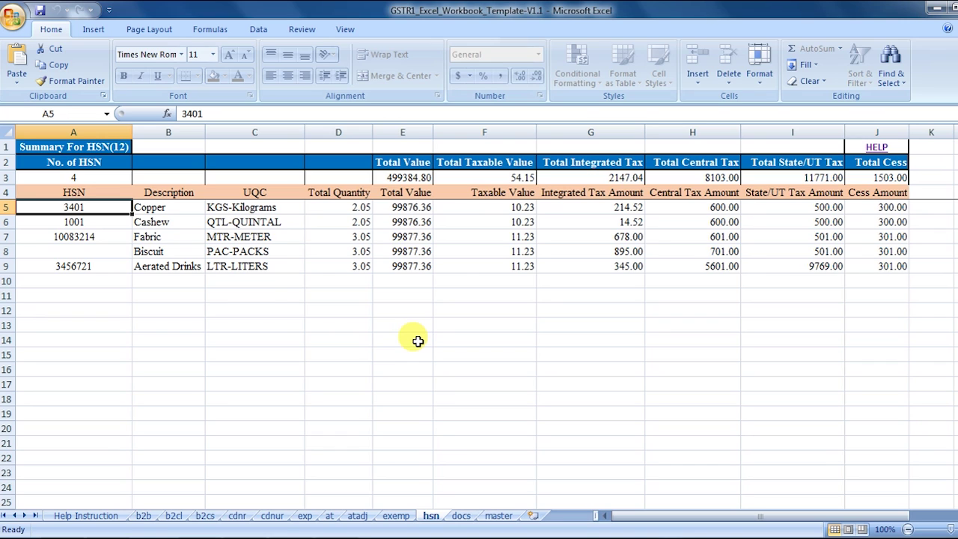
click(251, 311)
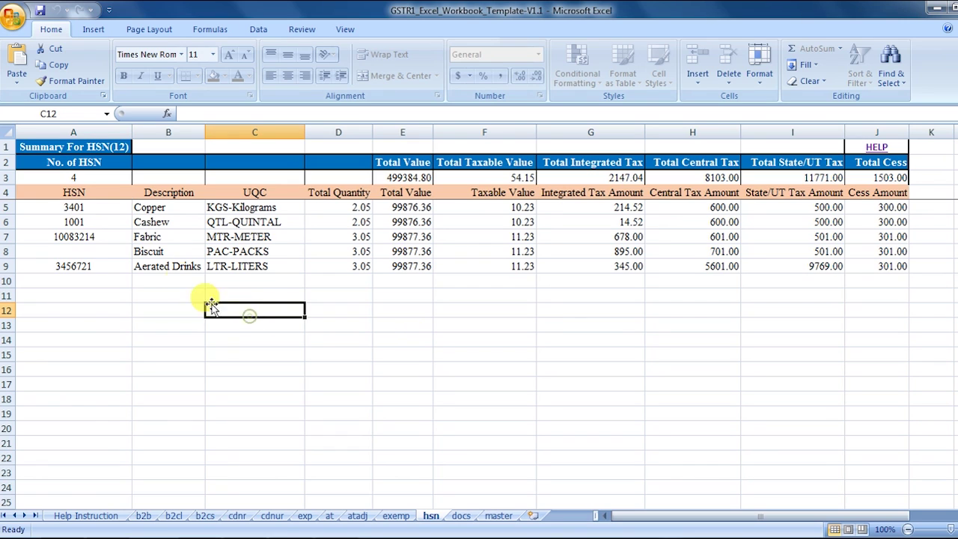
click(107, 216)
click(95, 207)
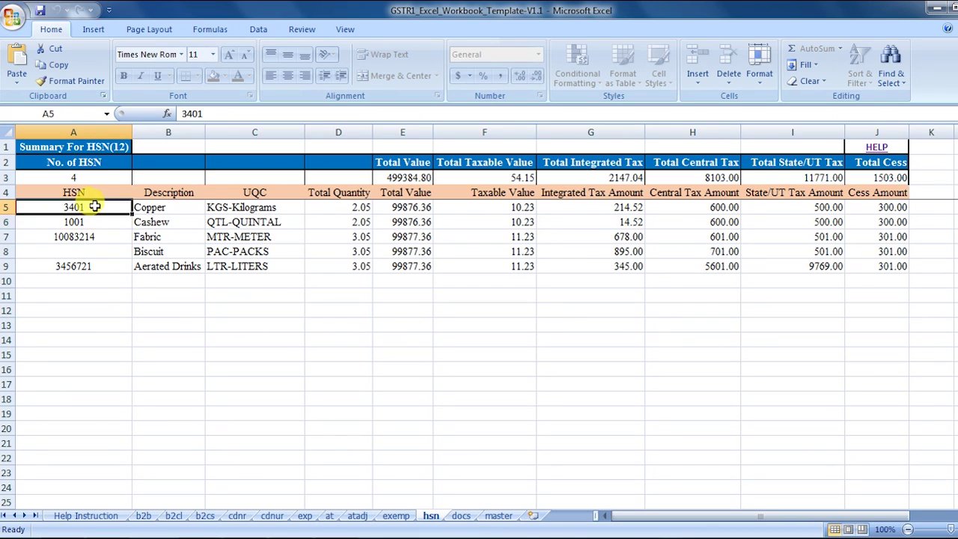
click(99, 208)
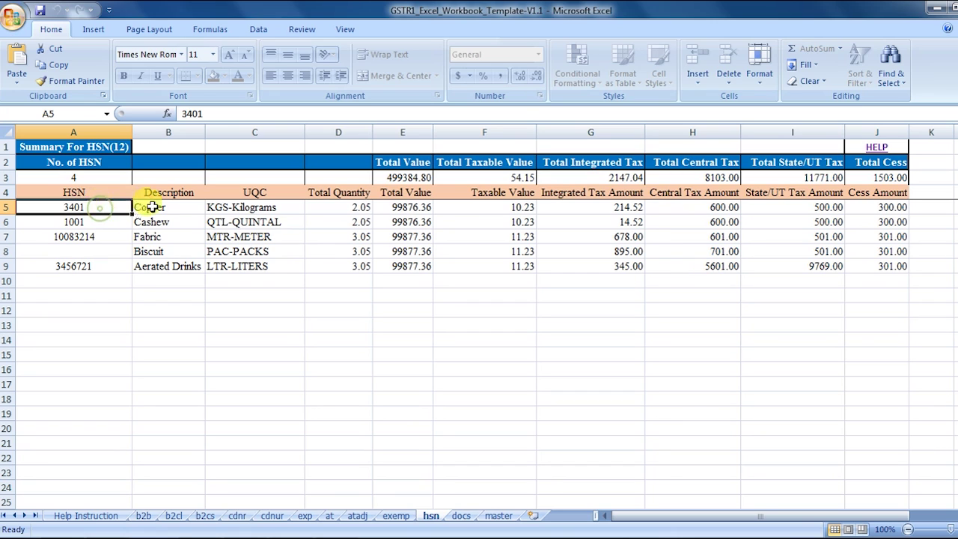
click(154, 209)
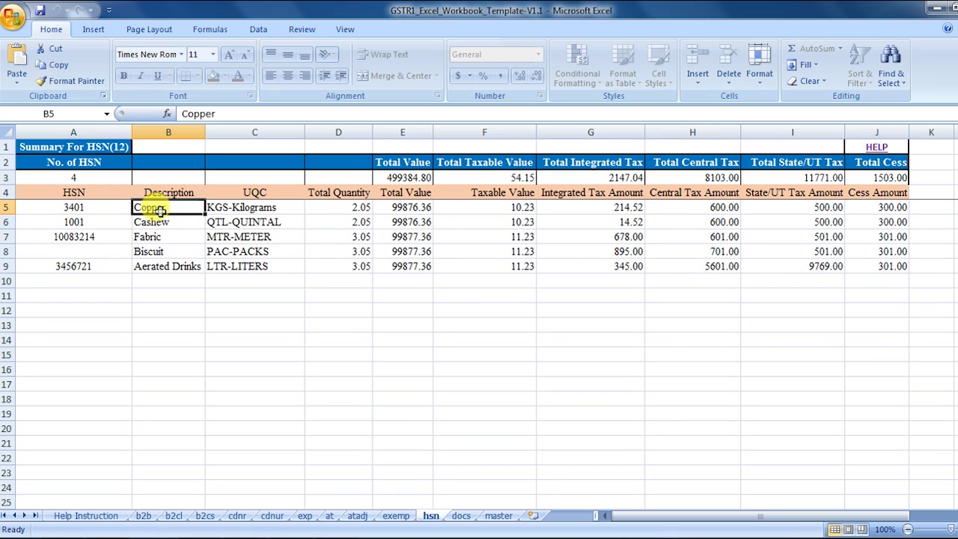
click(244, 211)
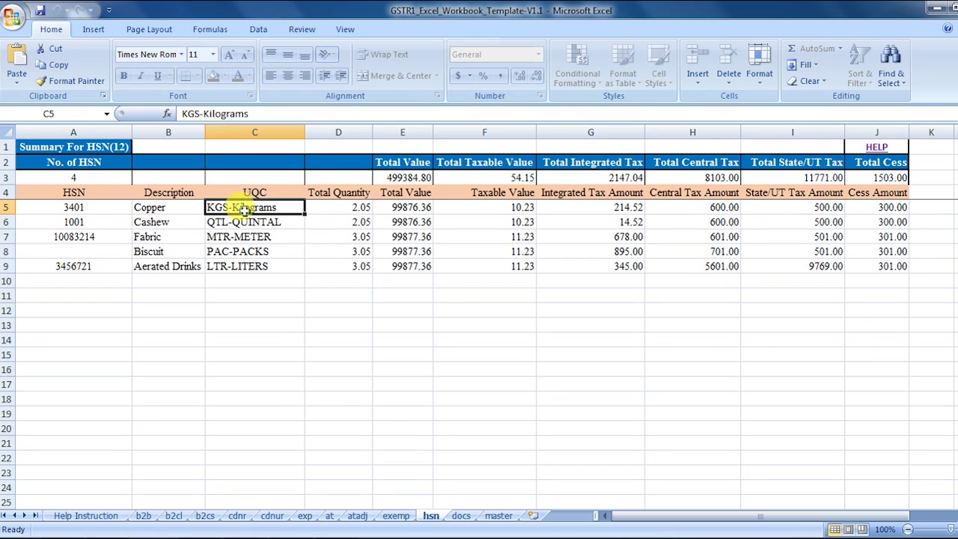
click(328, 211)
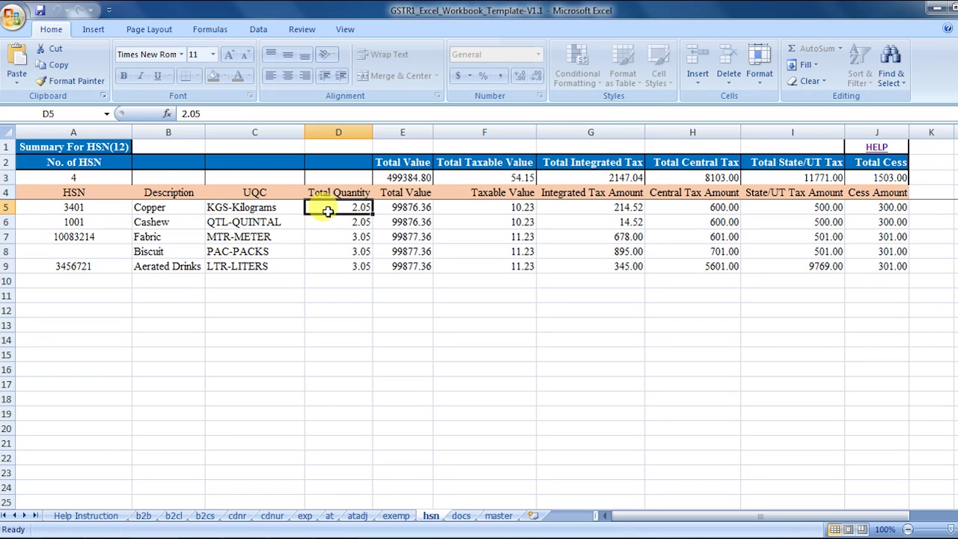
Step: Examine the hsn sheet's total value, taxable value, integrated, central and State/UT tax, and cess amount columns
click(404, 208)
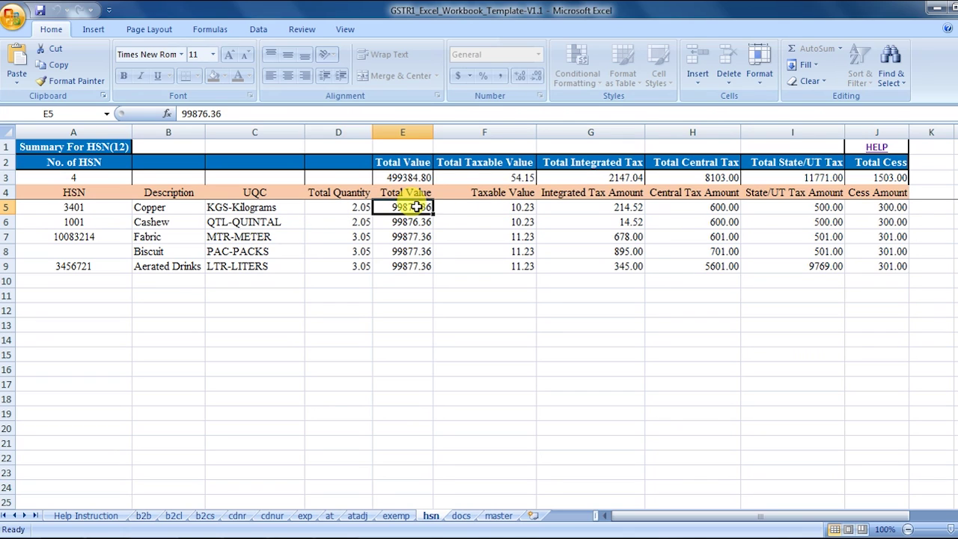
click(481, 207)
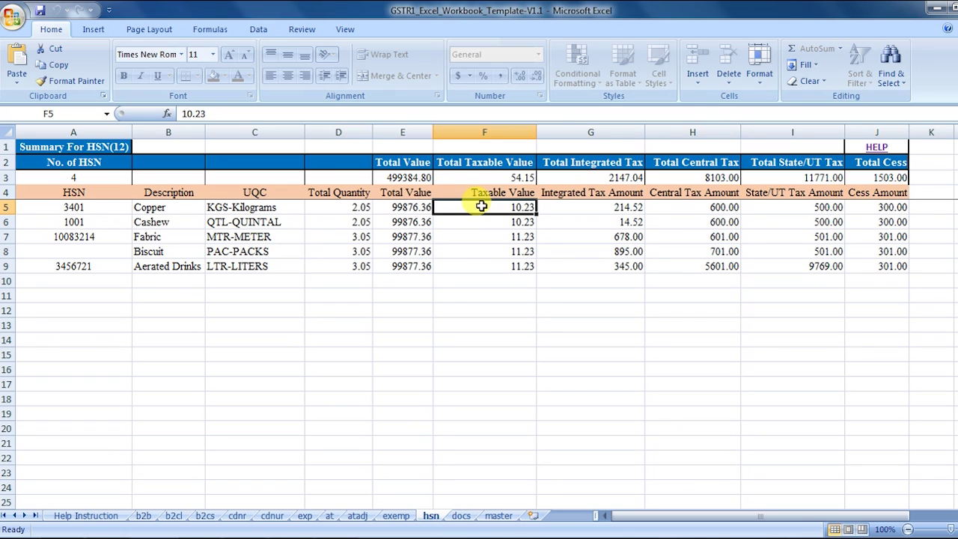
click(577, 207)
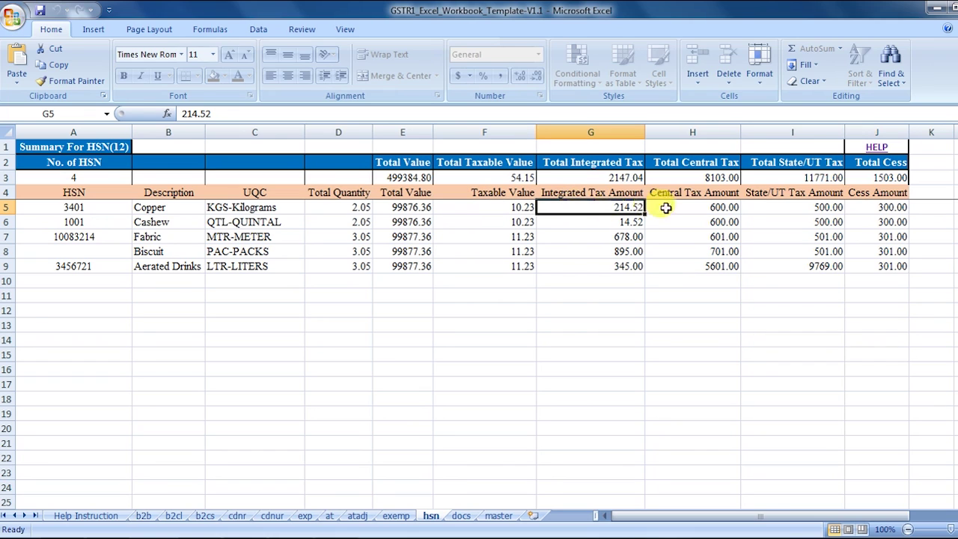
click(698, 208)
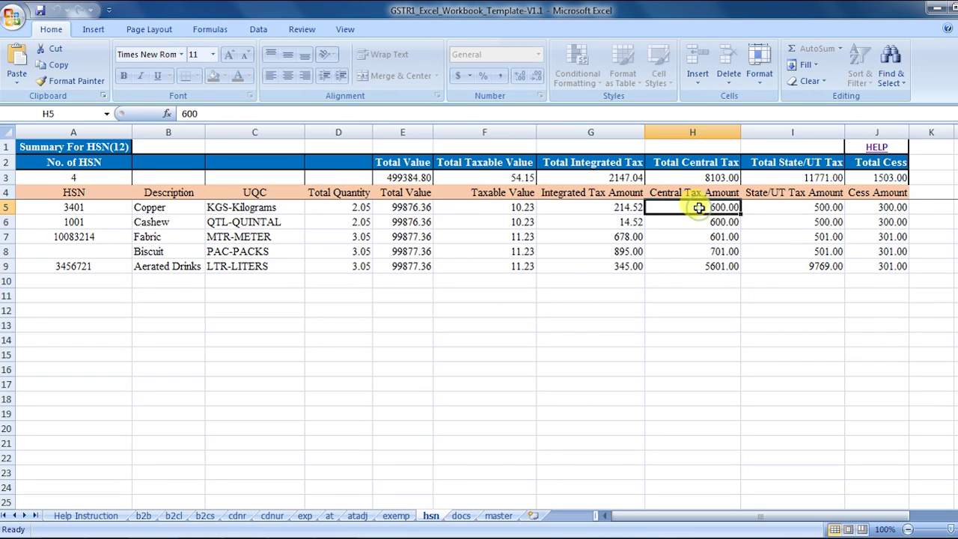
click(781, 207)
click(875, 208)
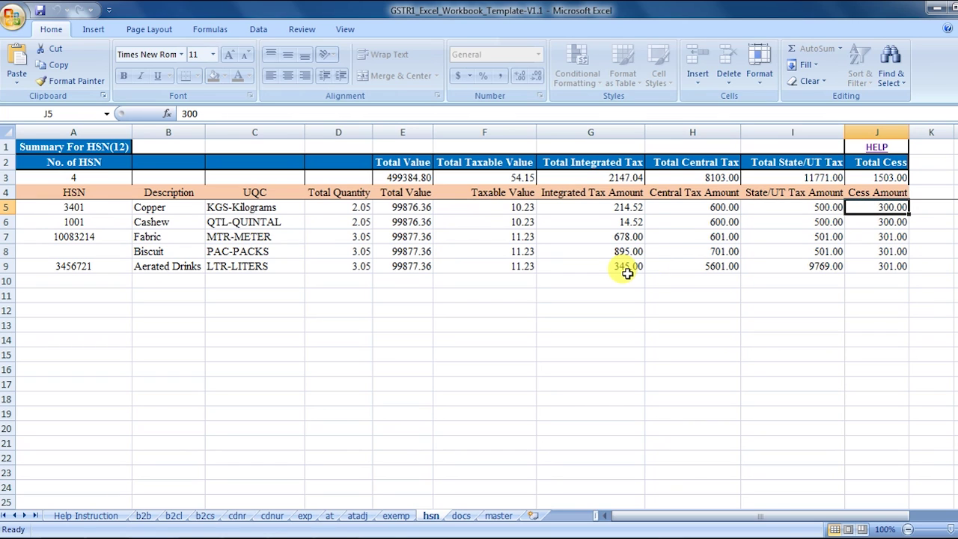
Step: Examine the docs sheet's nature of document, serial number from and to, total number and cancelled columns
click(460, 518)
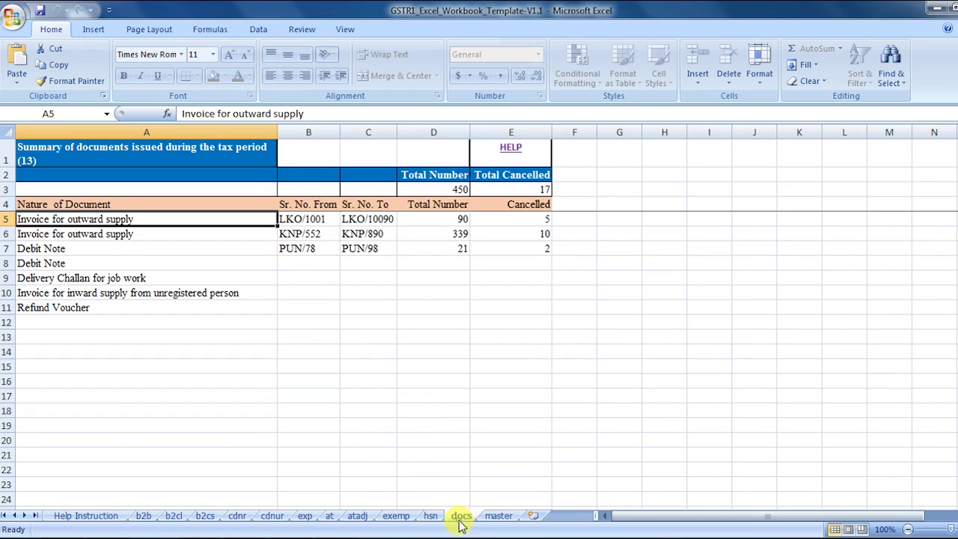
click(447, 421)
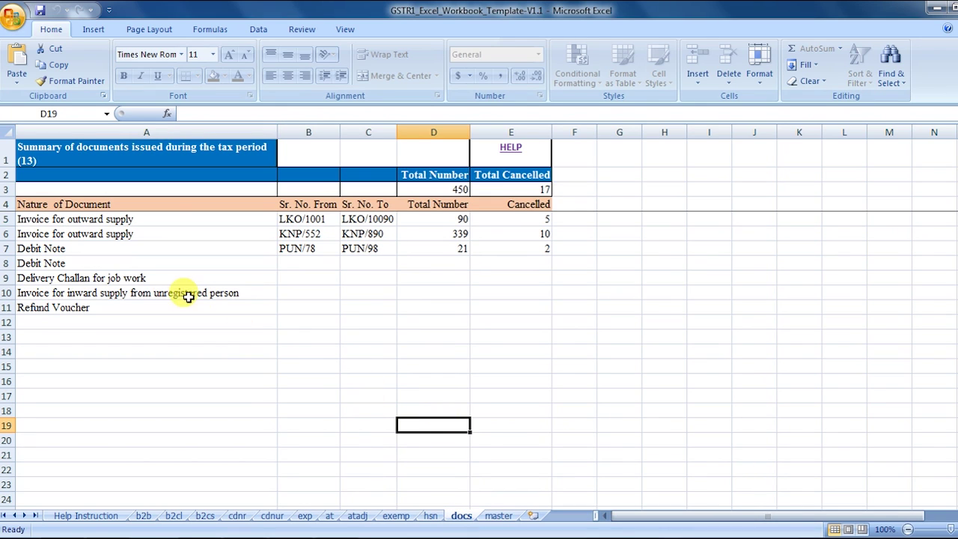
click(60, 220)
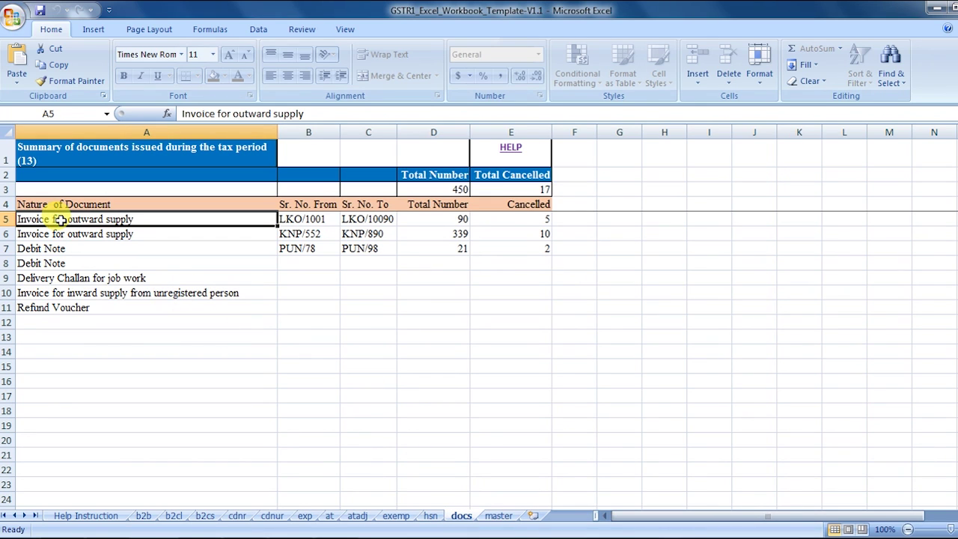
click(299, 218)
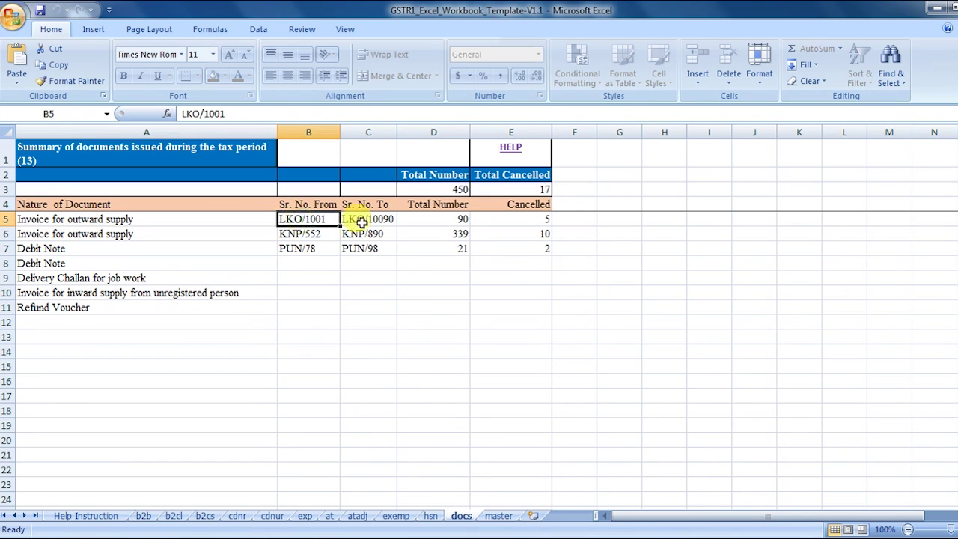
click(362, 220)
click(438, 218)
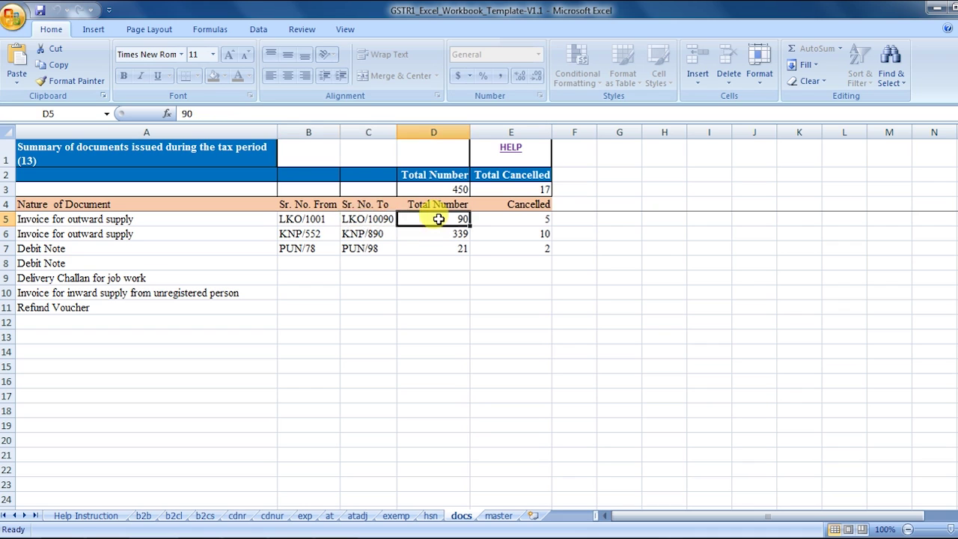
click(528, 220)
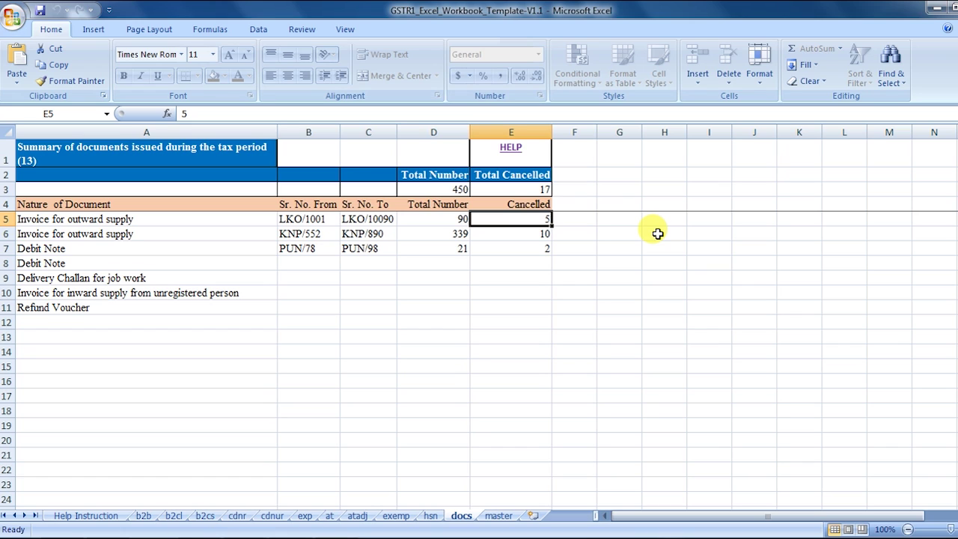
Step: Review the docs sheet's document entries, from the second outward supply invoice through debit notes, delivery challan and inward supply invoice to refund voucher
click(130, 235)
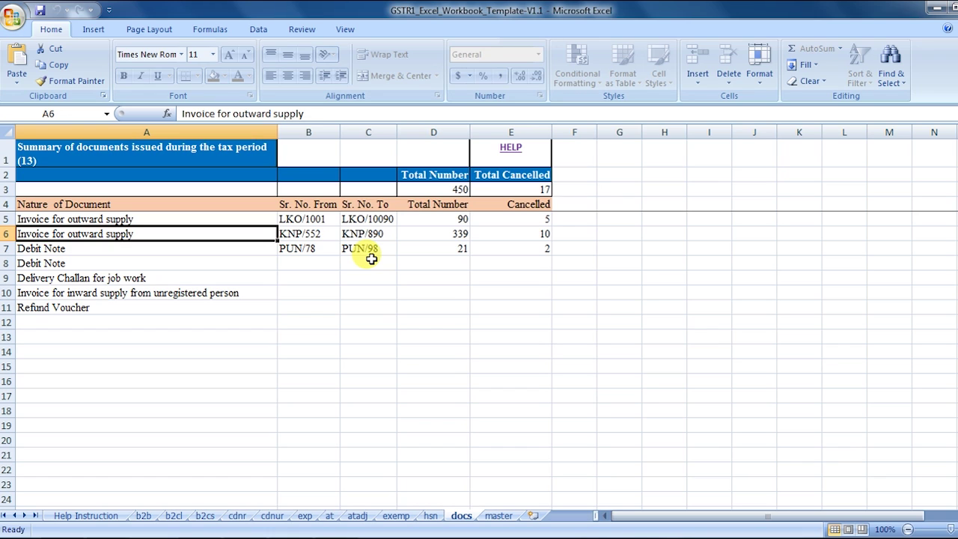
click(131, 249)
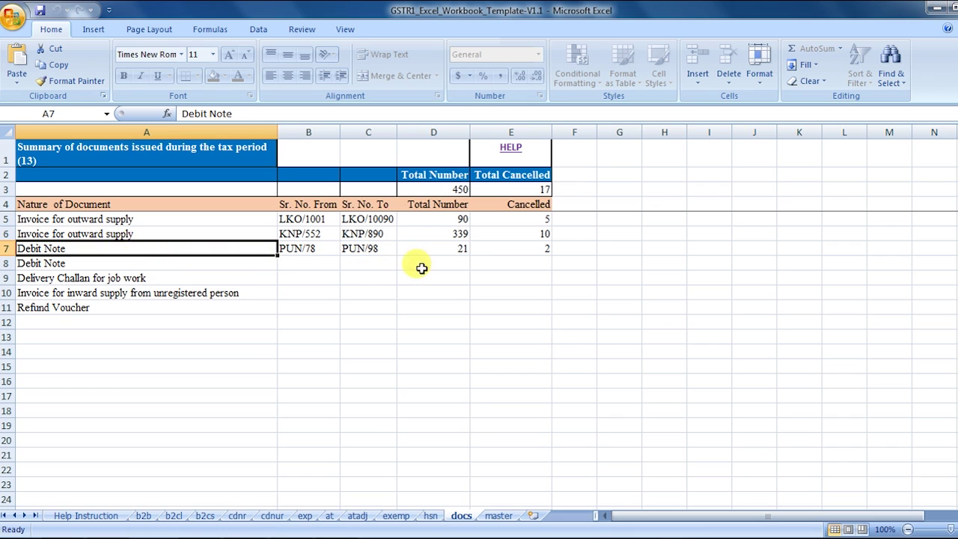
click(307, 245)
click(454, 250)
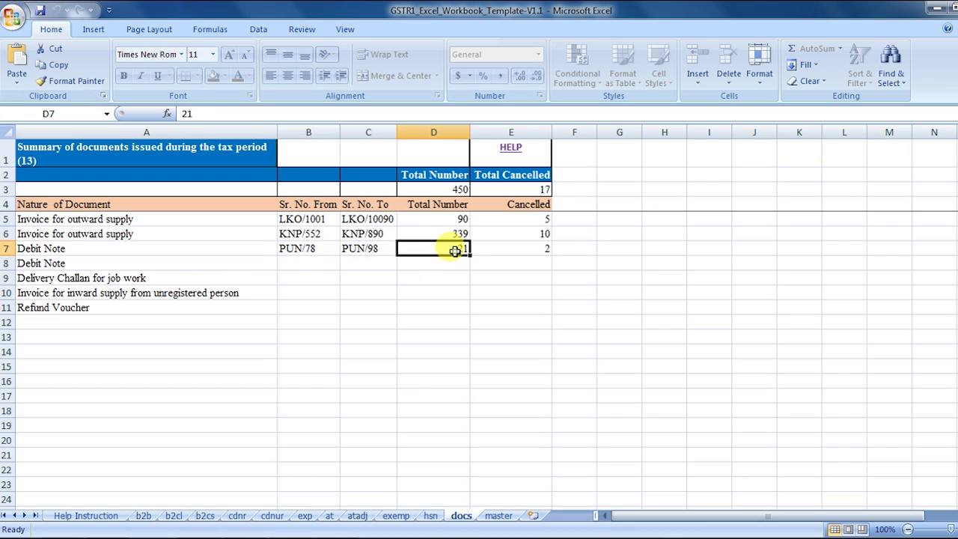
click(533, 253)
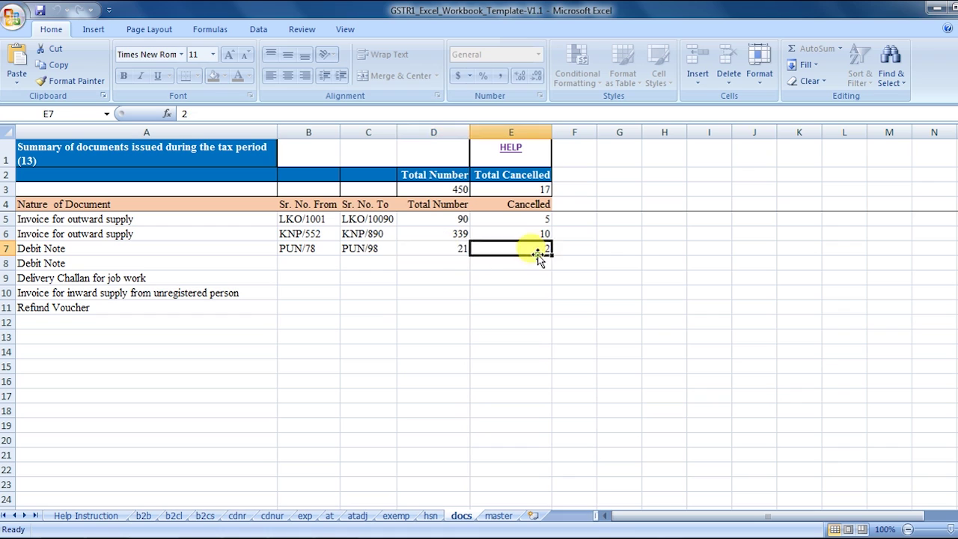
click(160, 264)
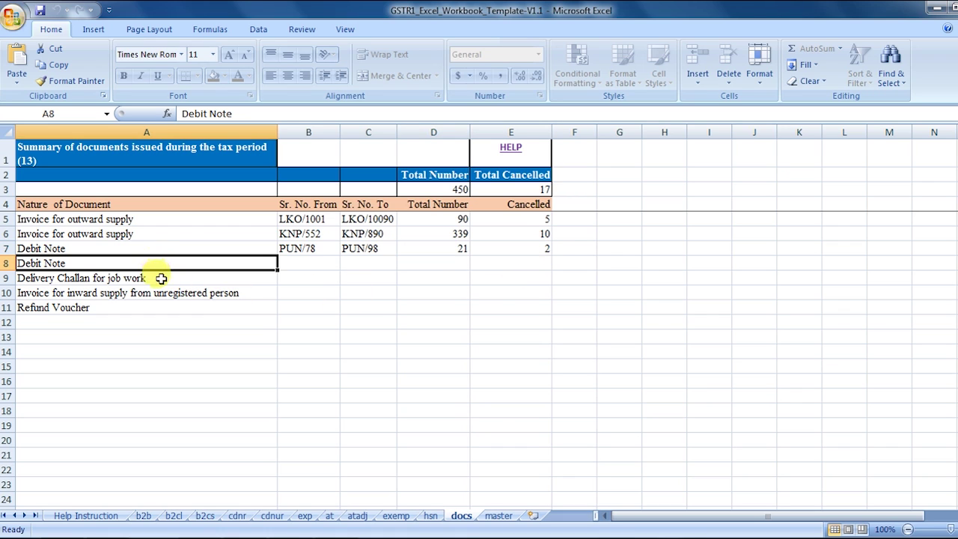
click(154, 278)
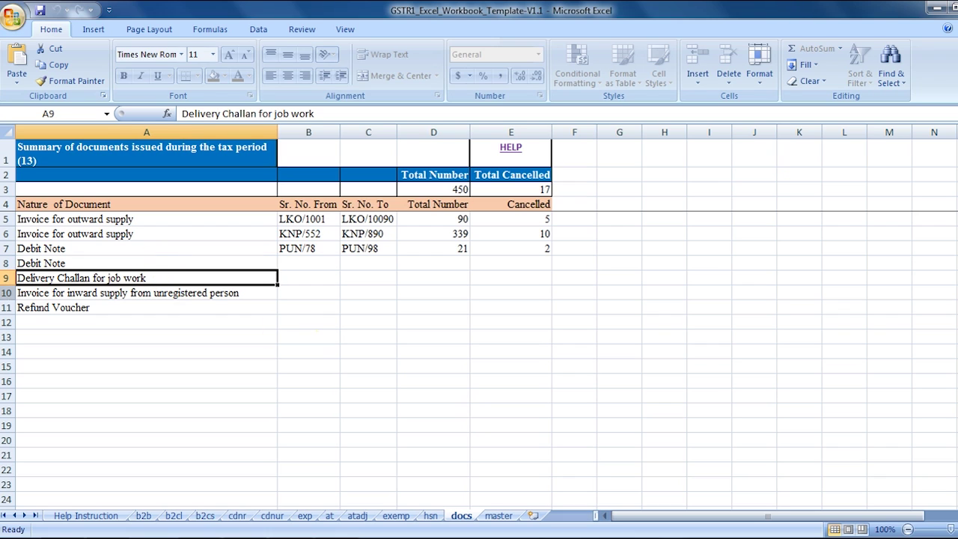
click(72, 302)
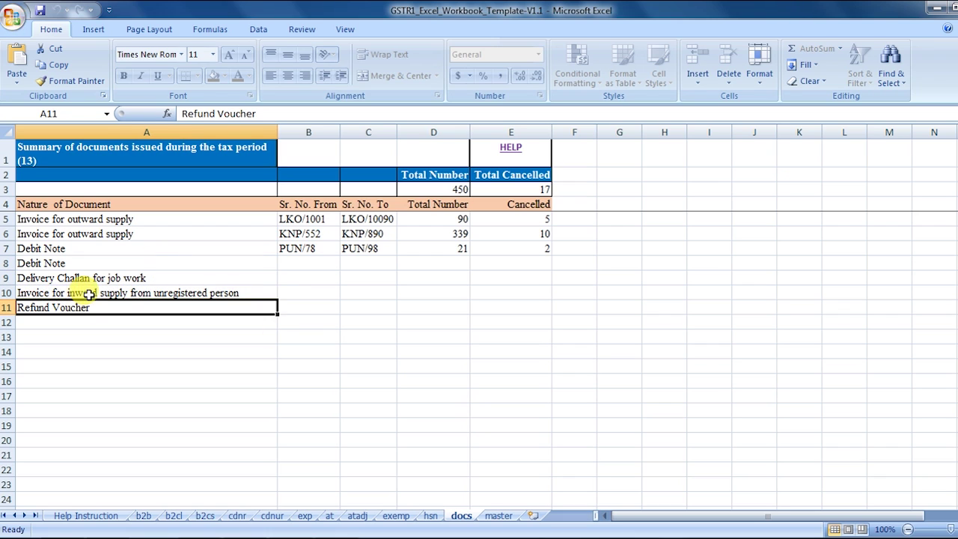
click(79, 294)
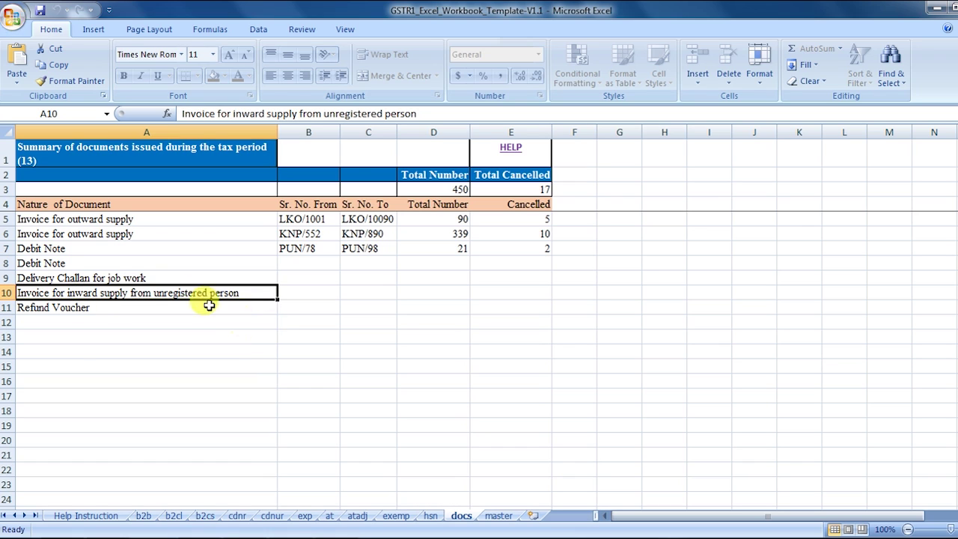
click(184, 308)
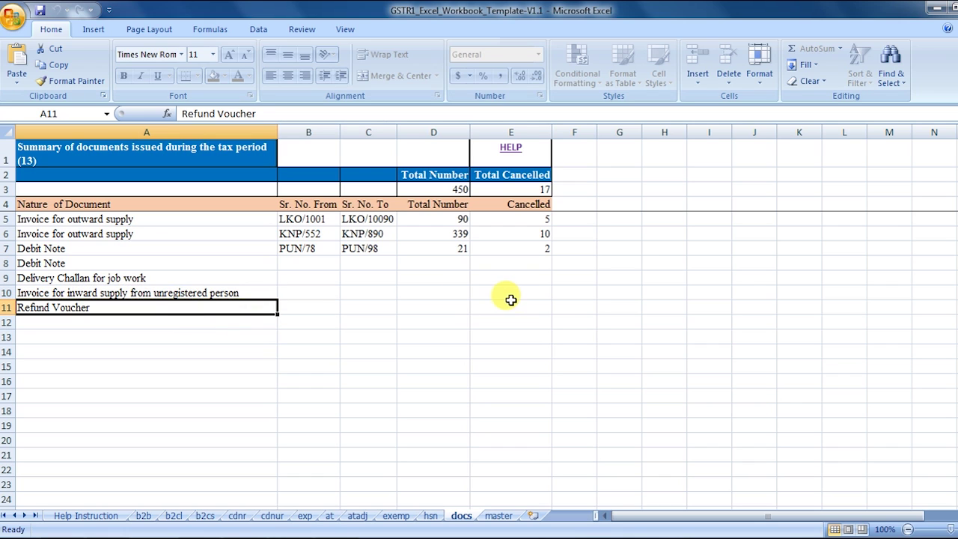
click(204, 324)
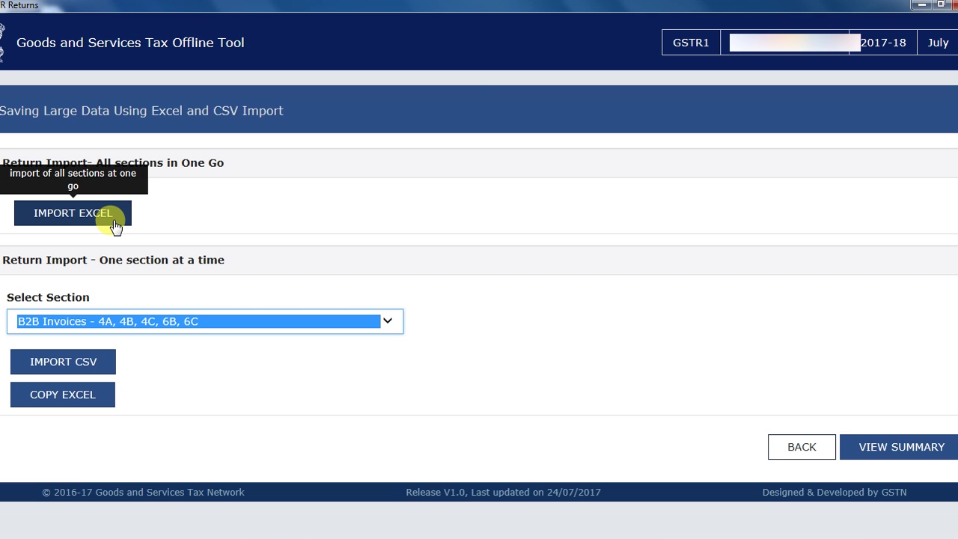
Step: In the GST Offline Tool, import the GSTR1 Excel workbook with all return sections in one go
click(113, 220)
double_click(240, 134)
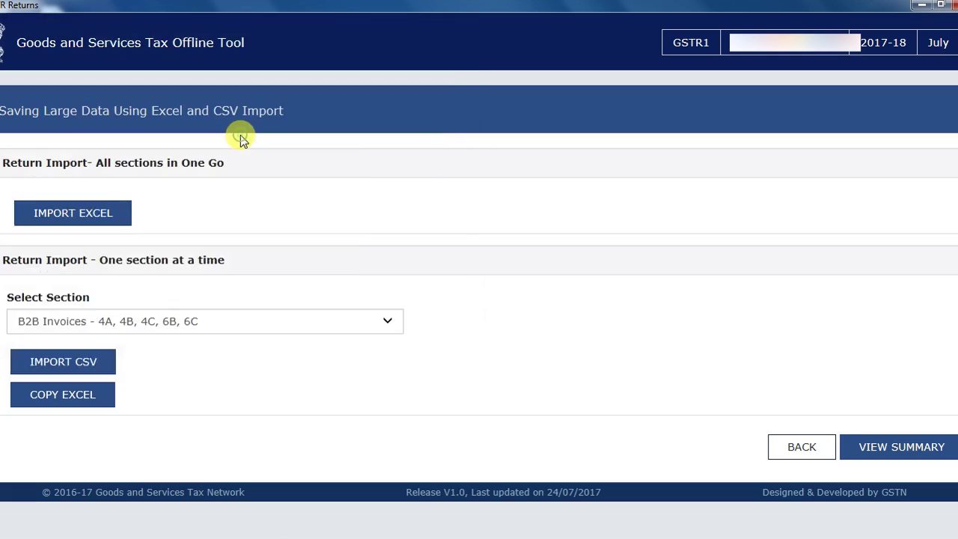
click(511, 243)
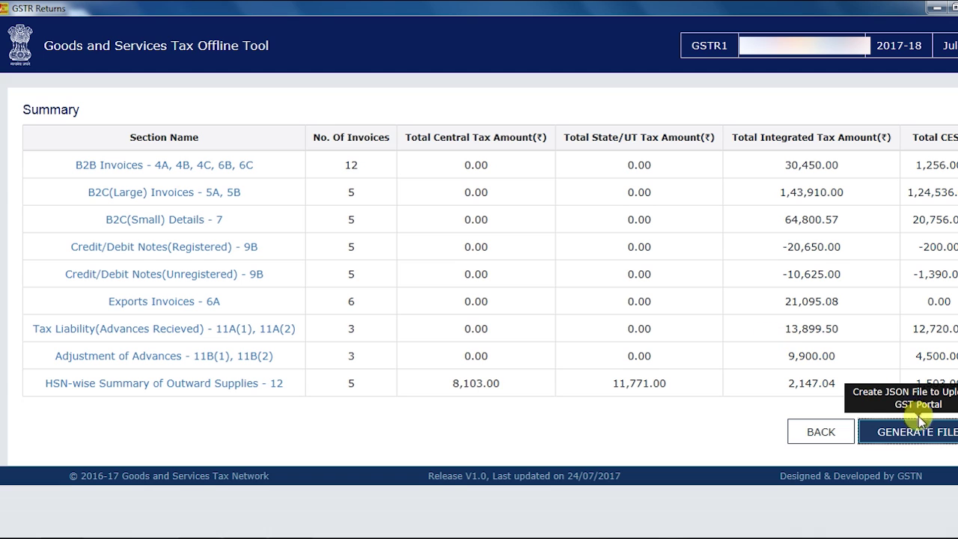
Step: Minimize the GST Offline Tool and select the generated July 2017-18 GSTR1 JSON file on the desktop
click(935, 6)
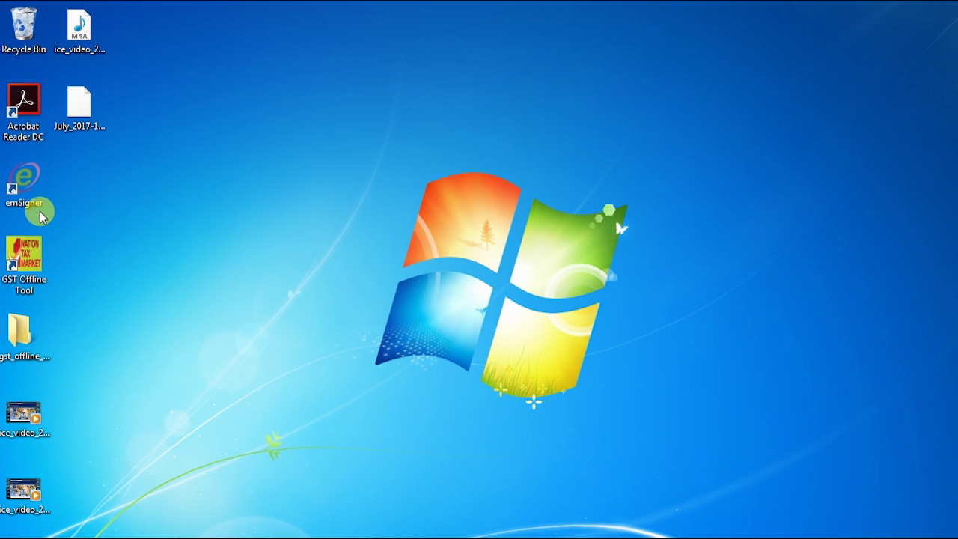
click(77, 111)
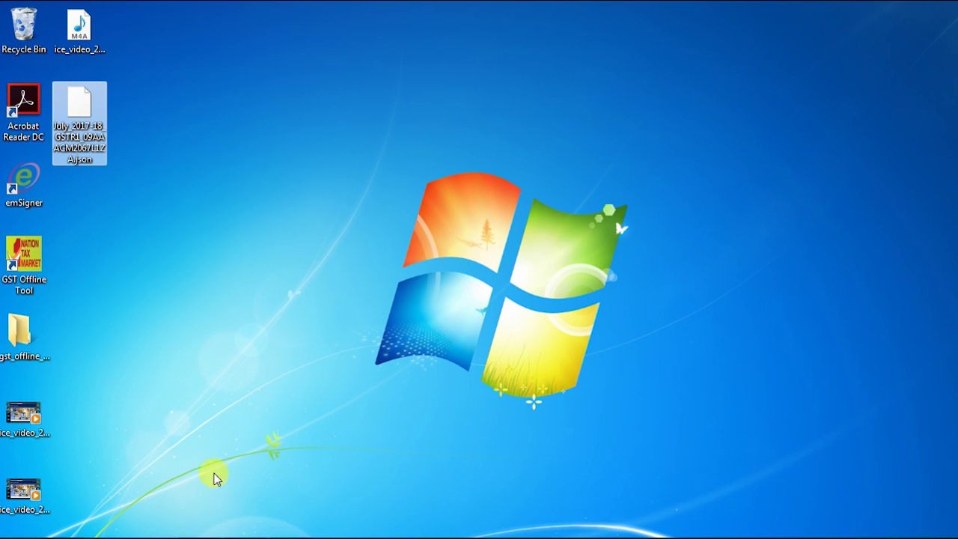
Step: Switch to the GST portal in Internet Explorer and log in with the filled-in credentials
click(68, 537)
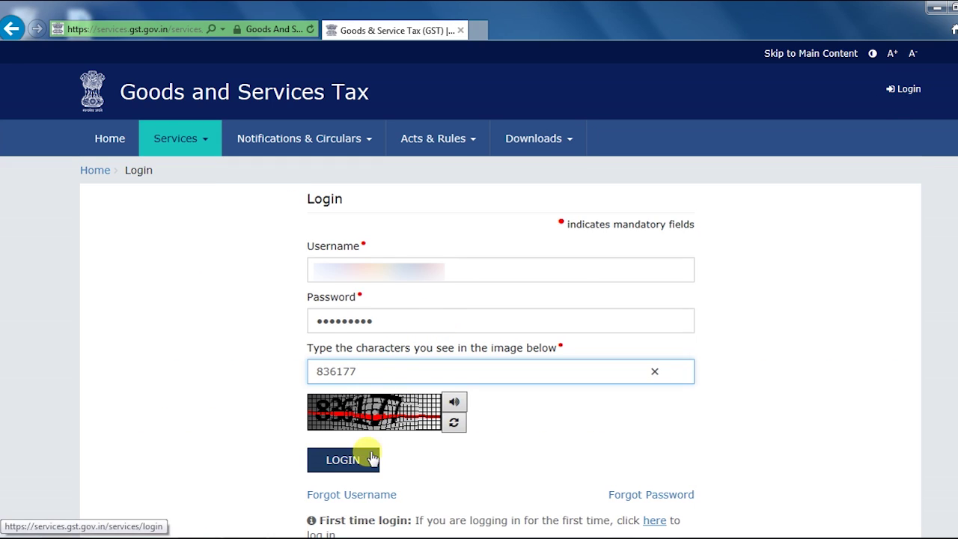
click(368, 457)
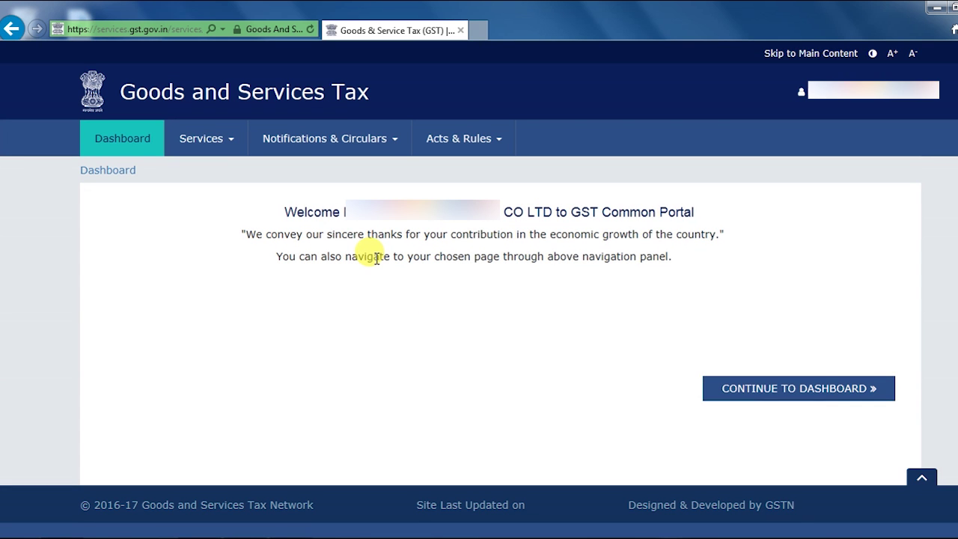
Step: Go to the Returns Dashboard, search the returns for July 2017-18, and choose to prepare GSTR1 offline
click(216, 146)
mouse_move(252, 169)
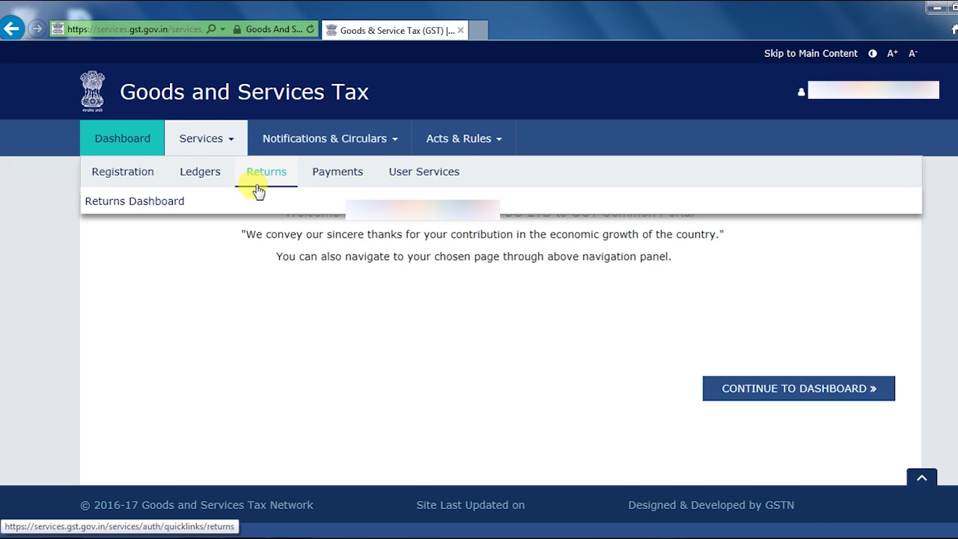
click(175, 203)
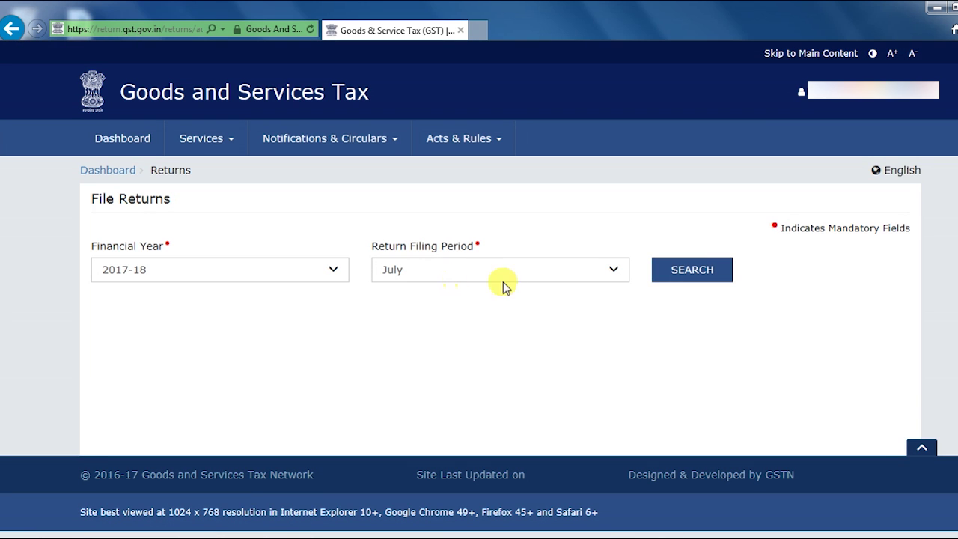
click(690, 279)
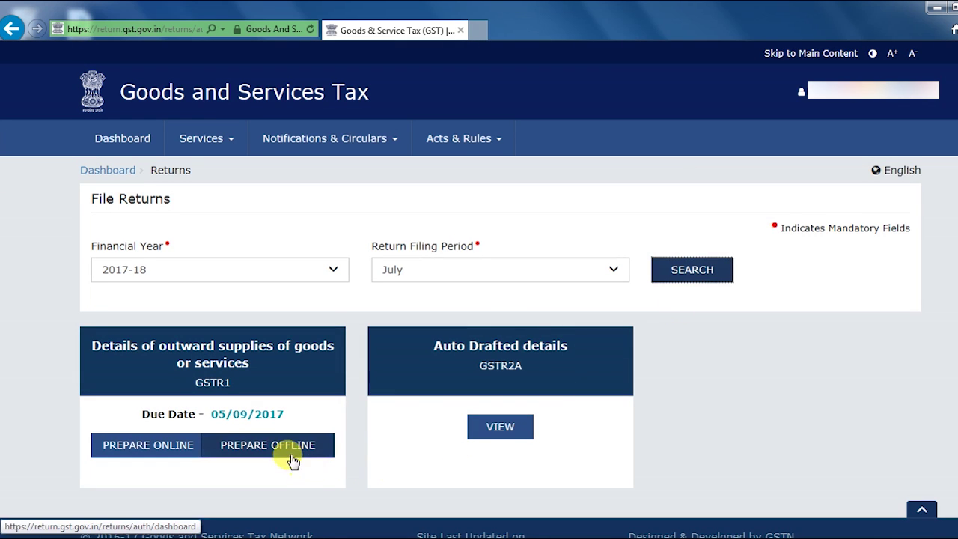
click(289, 448)
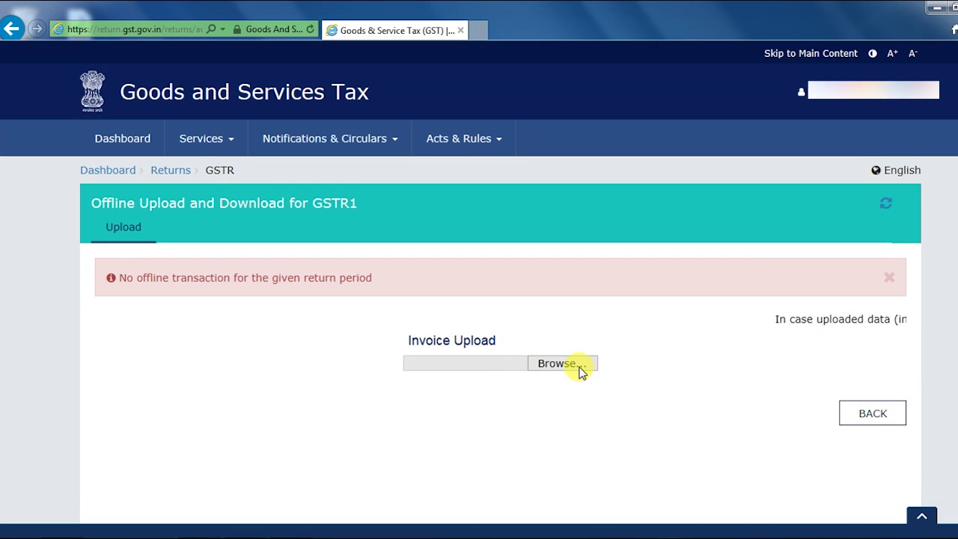
Step: Upload the July 2017-18 GSTR1 JSON file from the desktop as the invoice upload
click(578, 366)
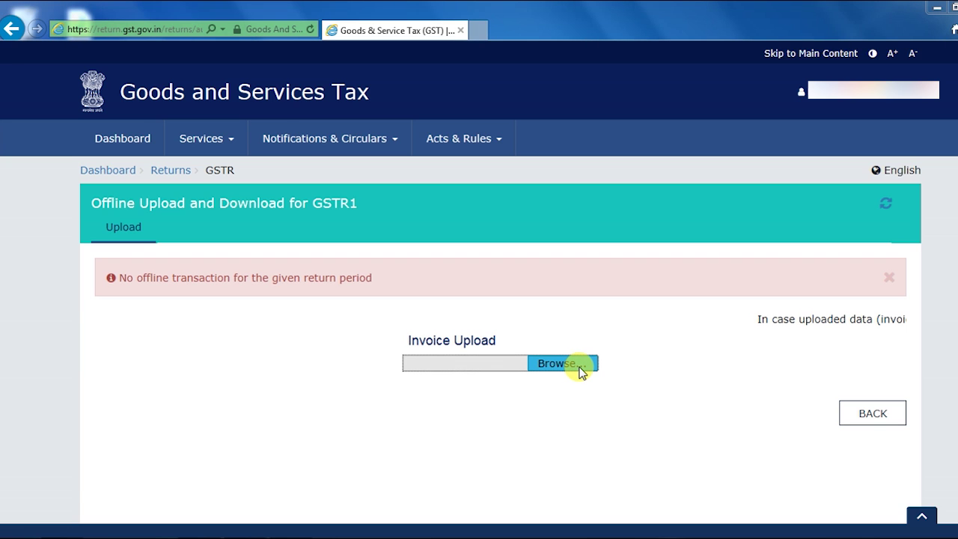
click(577, 365)
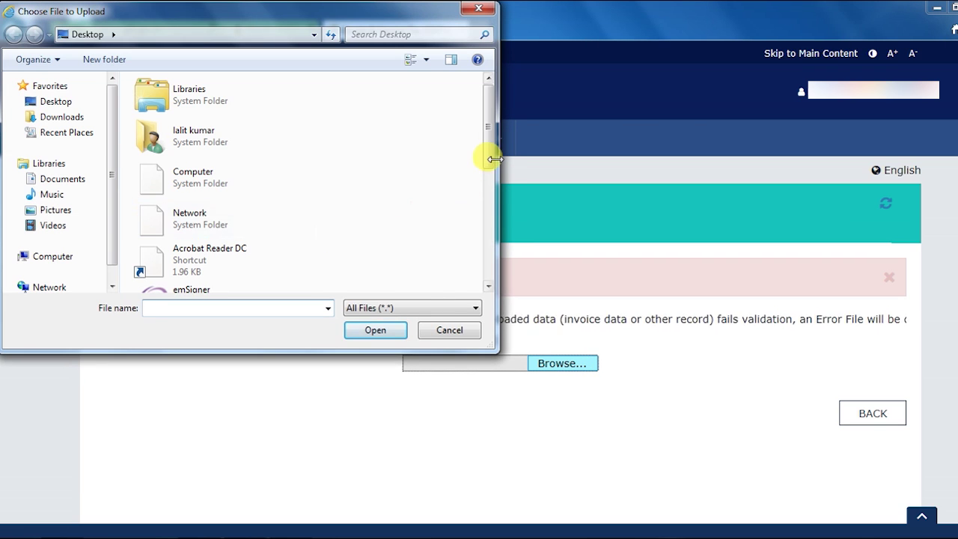
drag(487, 150, 490, 258)
click(266, 277)
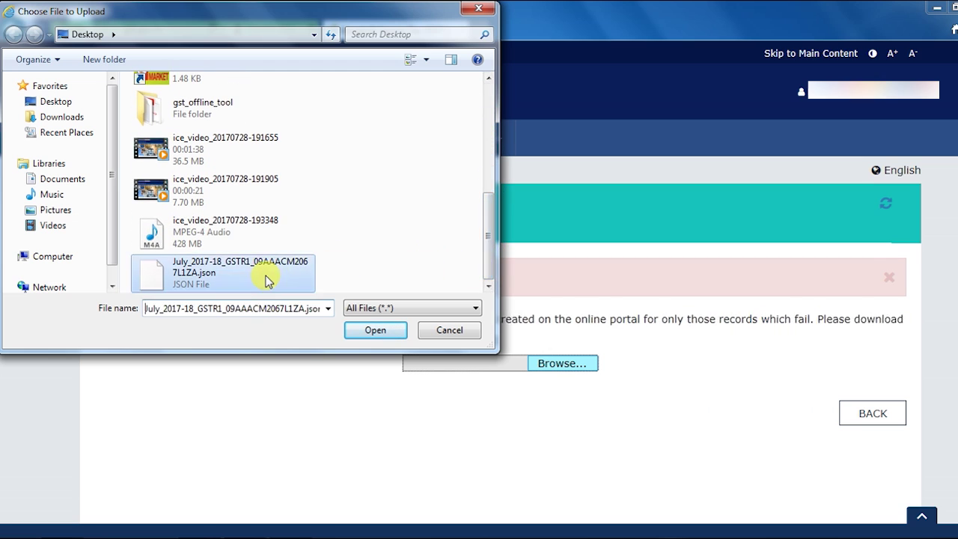
click(397, 337)
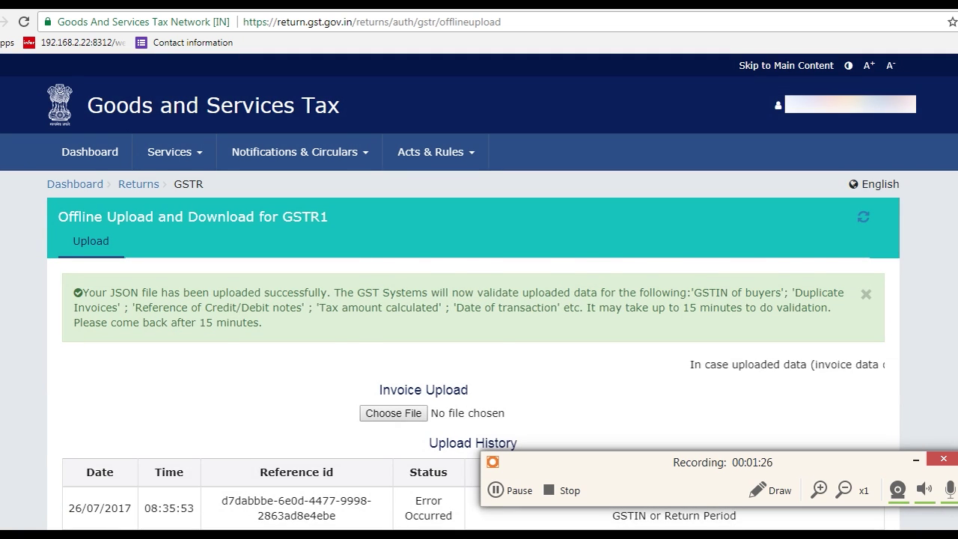